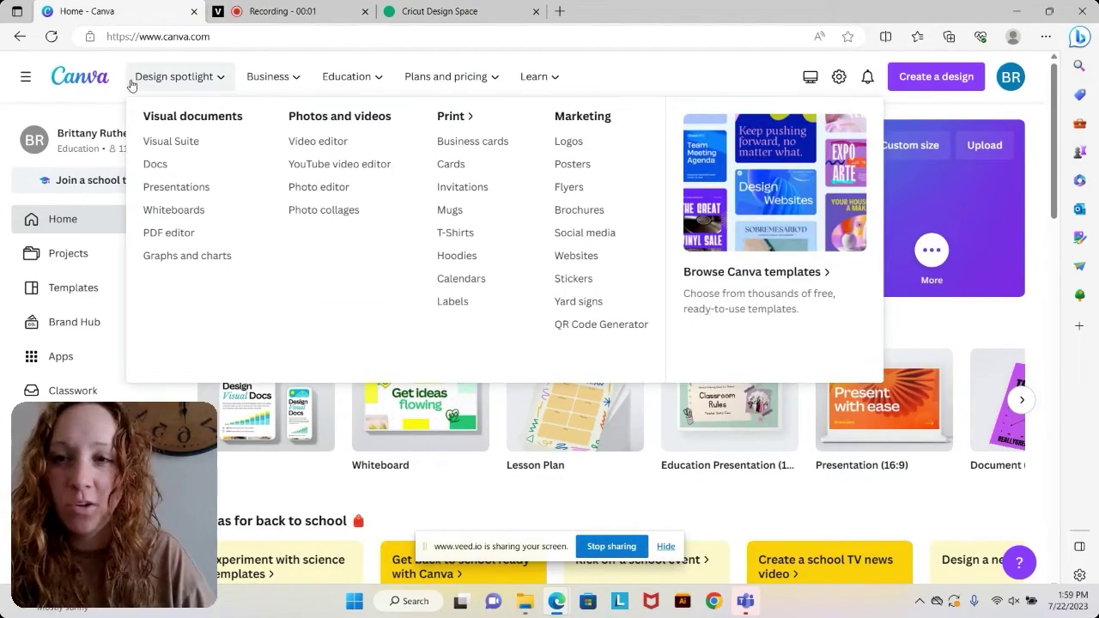
Step: Open Canva's custom T-shirt design page from Design spotlight
left_click(461, 234)
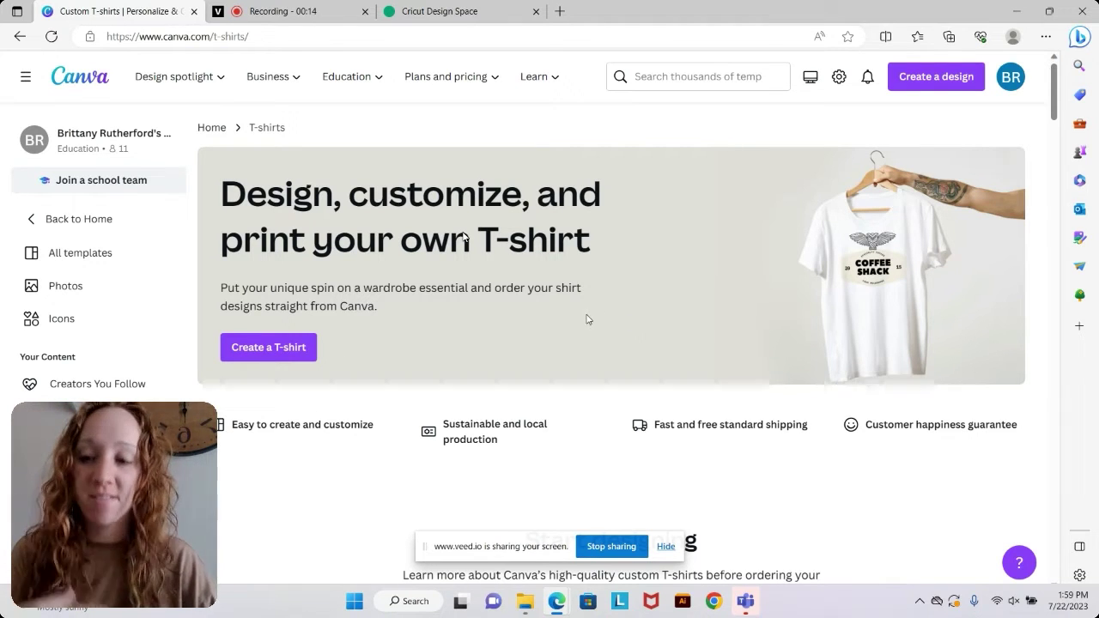
Step: Start a new blank T-shirt design in the Canva editor
left_click(283, 346)
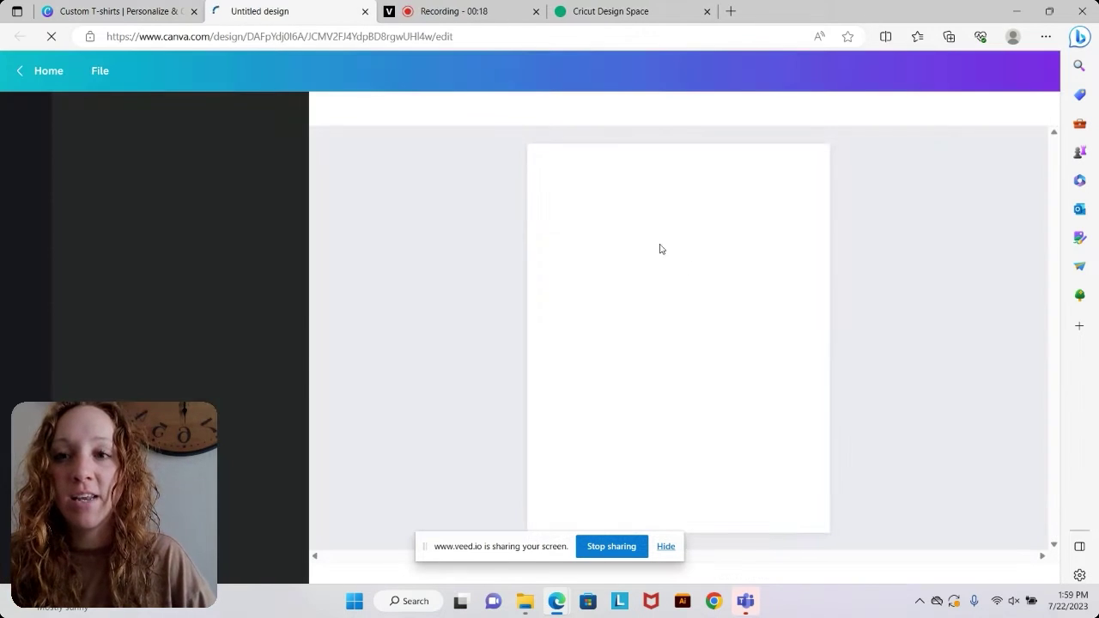
scroll(160, 270, "down", 2)
scroll(160, 370, "down", 4)
scroll(158, 371, "down", 5)
scroll(157, 371, "up", 10)
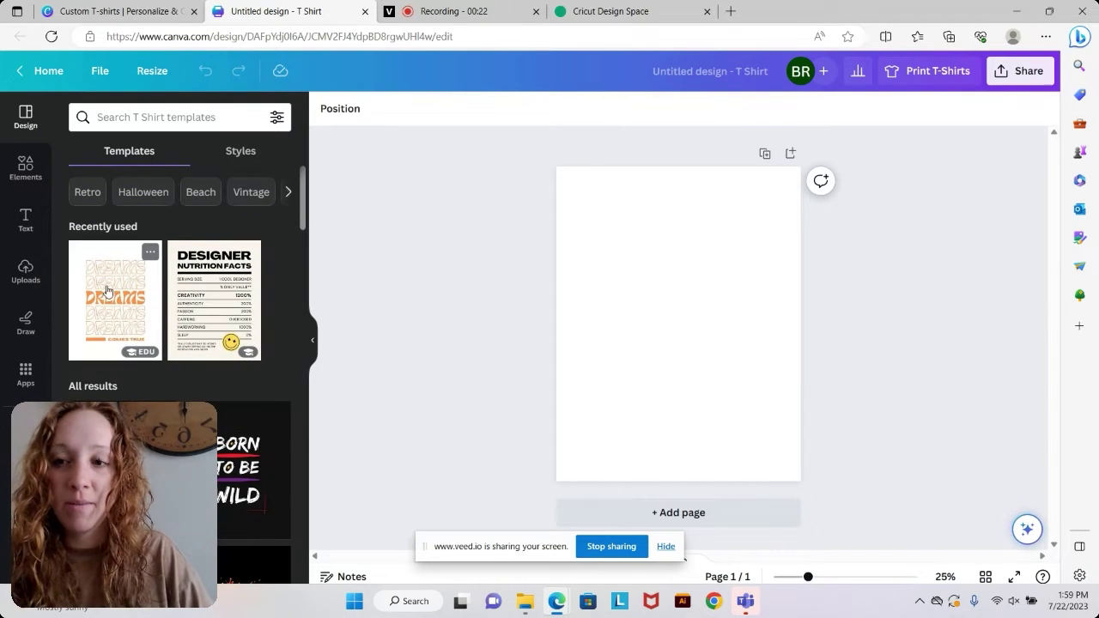
Step: Search templates for 'home' and apply the red HOME template
left_click(140, 121)
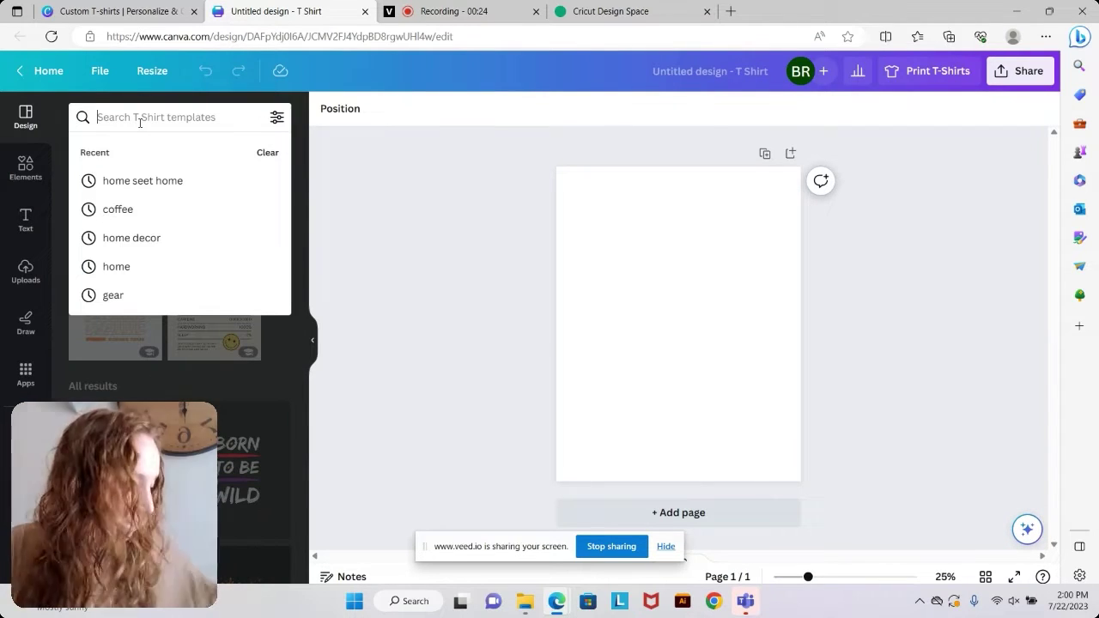
type("hom")
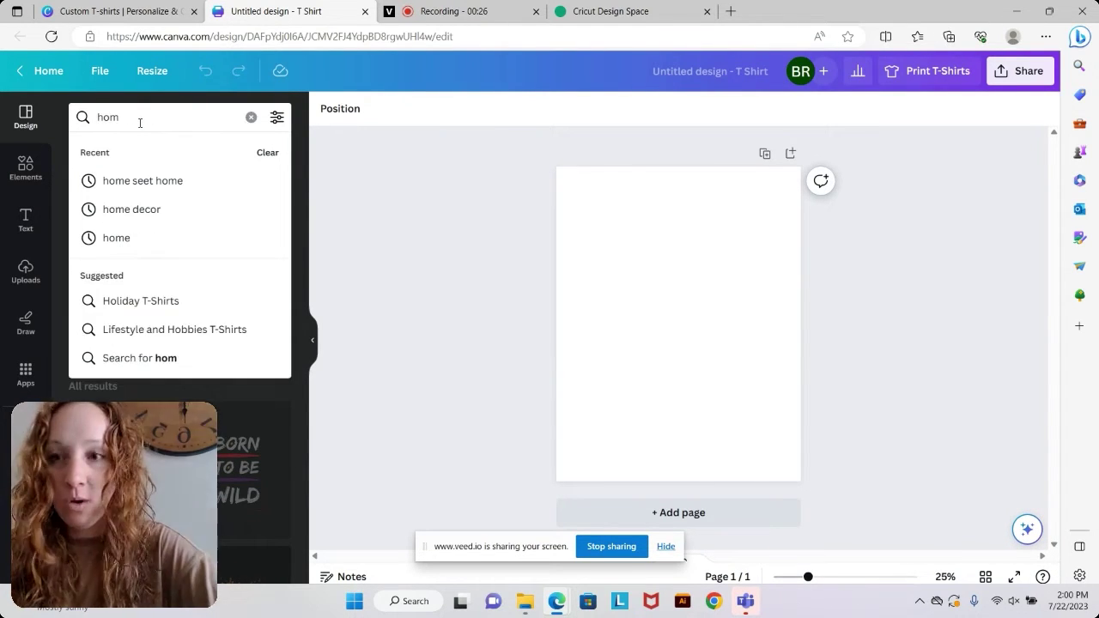
type("e")
left_click(178, 184)
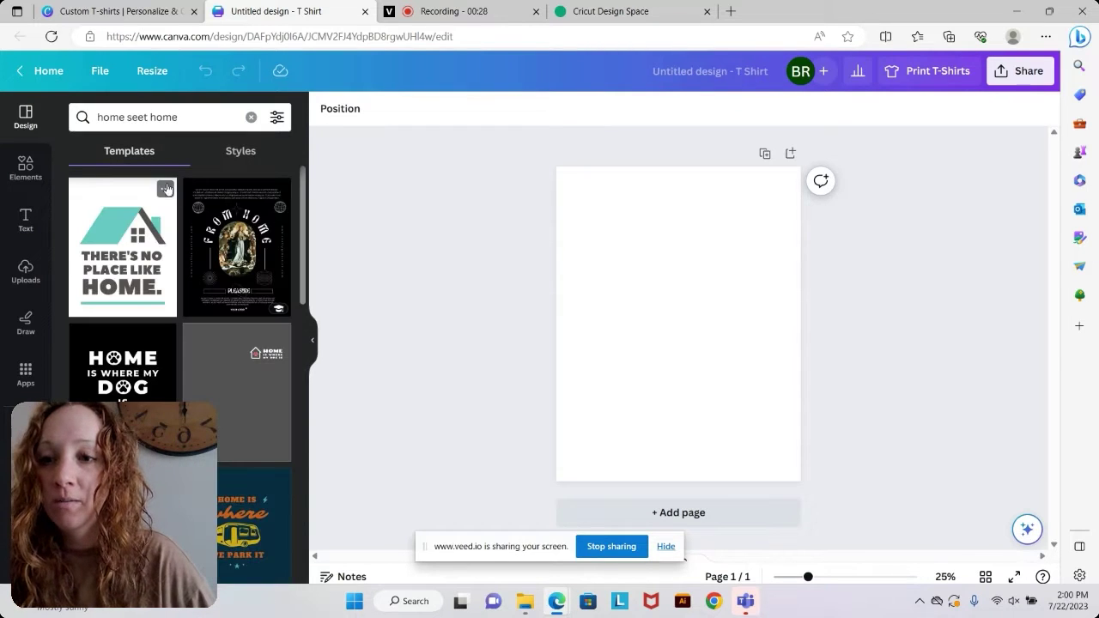
scroll(165, 334, "down", 5)
scroll(200, 361, "down", 3)
scroll(200, 361, "up", 2)
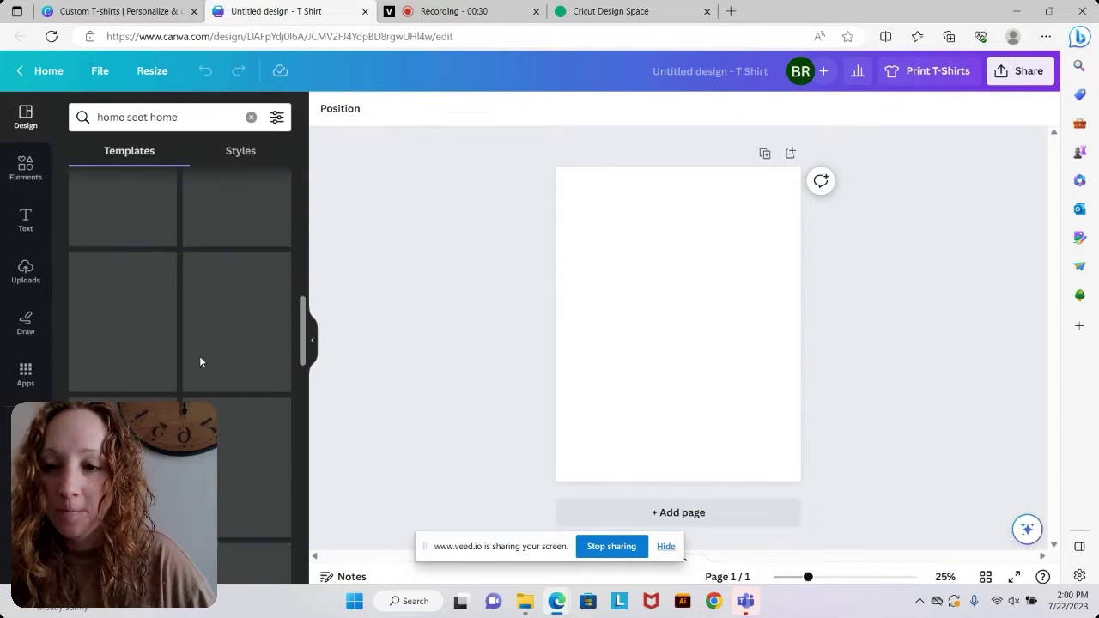
scroll(206, 335, "down", 2)
left_click(121, 378)
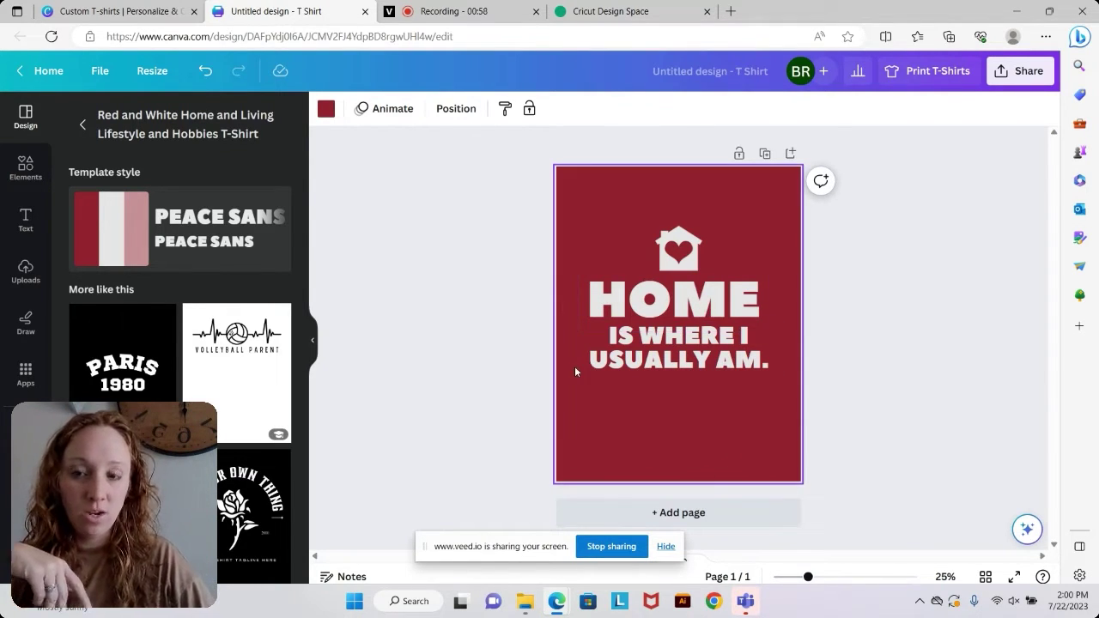
scroll(226, 348, "down", 1)
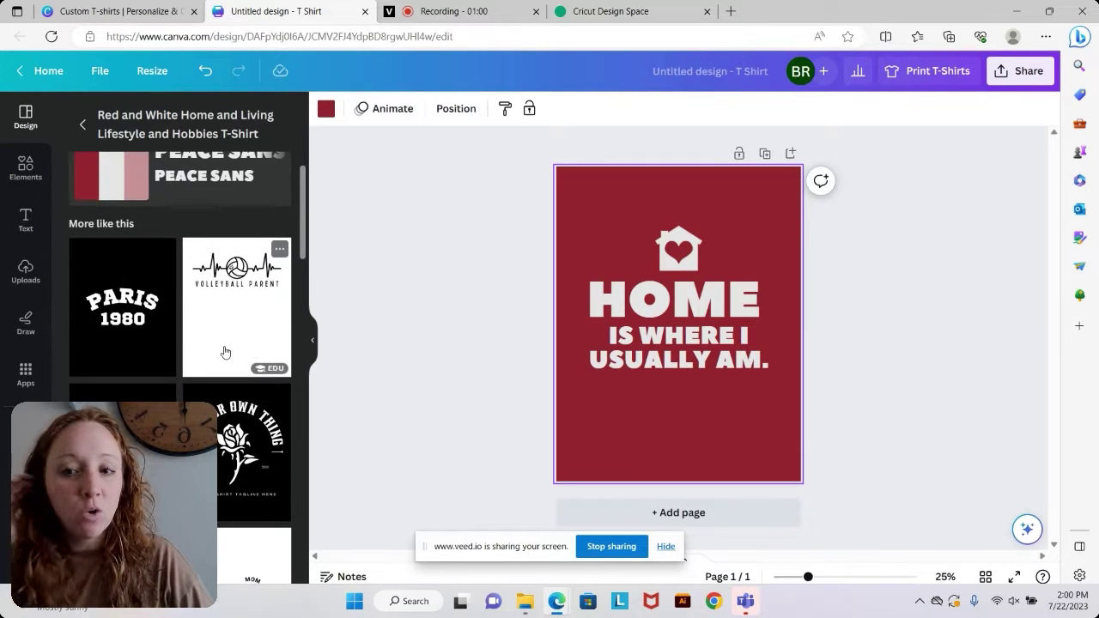
scroll(189, 339, "down", 2)
scroll(185, 344, "down", 1)
scroll(185, 344, "down", 1)
left_click(129, 430)
left_click(158, 335)
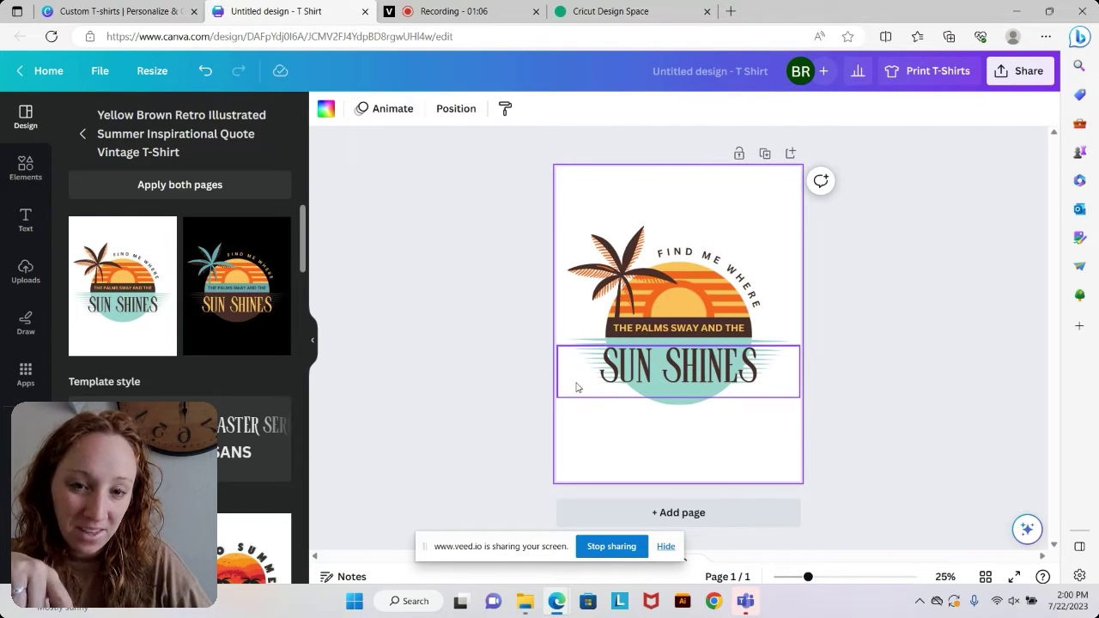
scroll(222, 365, "down", 5)
left_click(39, 70)
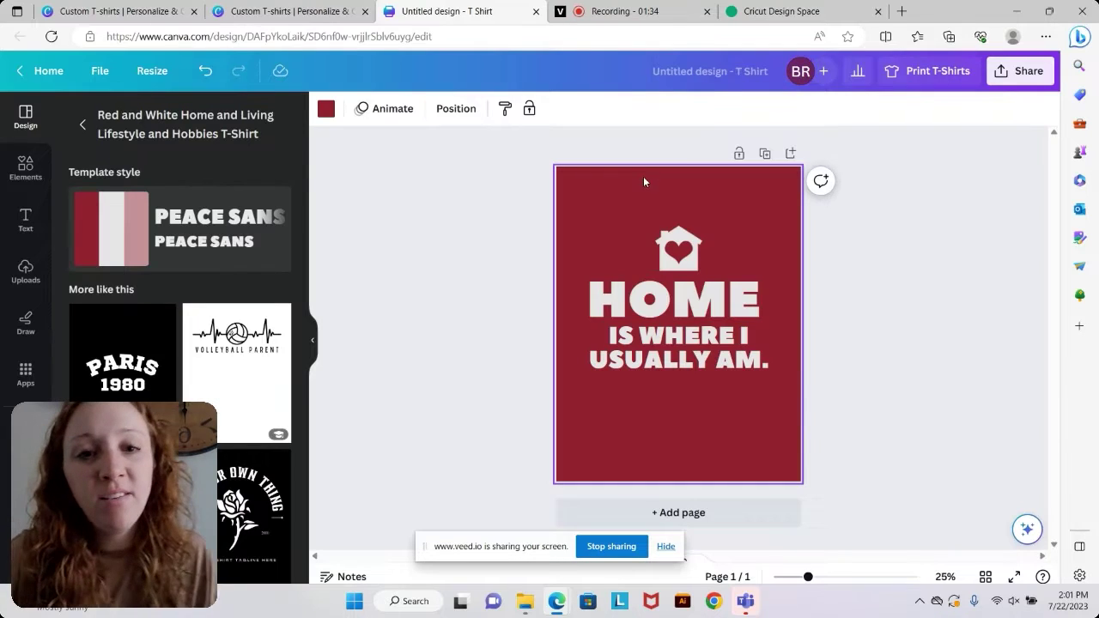
Step: Make the HOME text group maroon
left_click(667, 274)
left_click(611, 356)
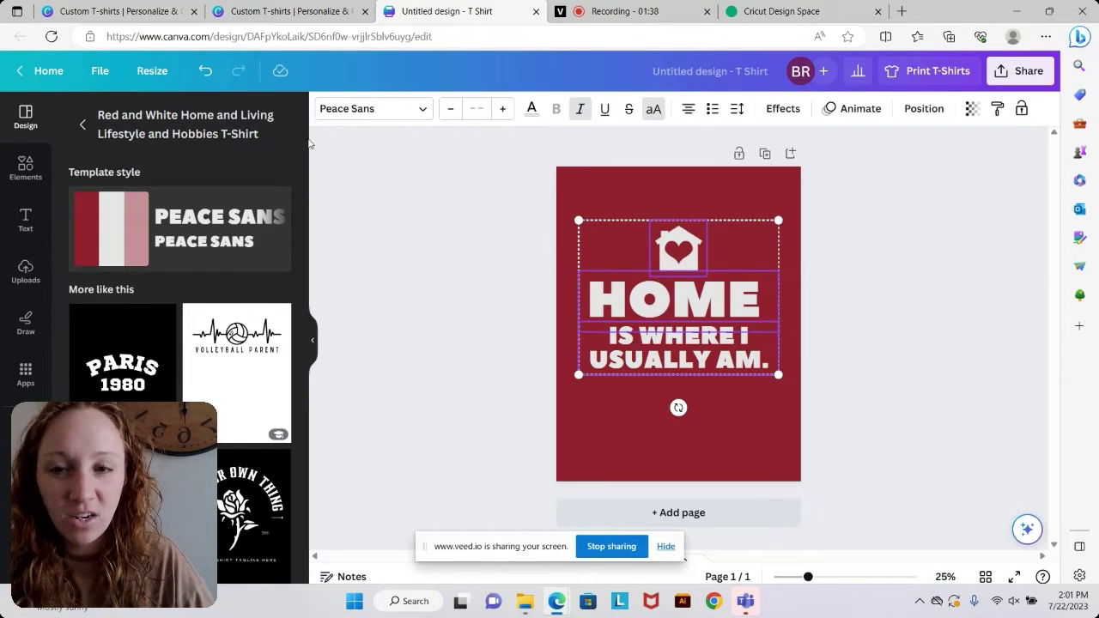
left_click(532, 108)
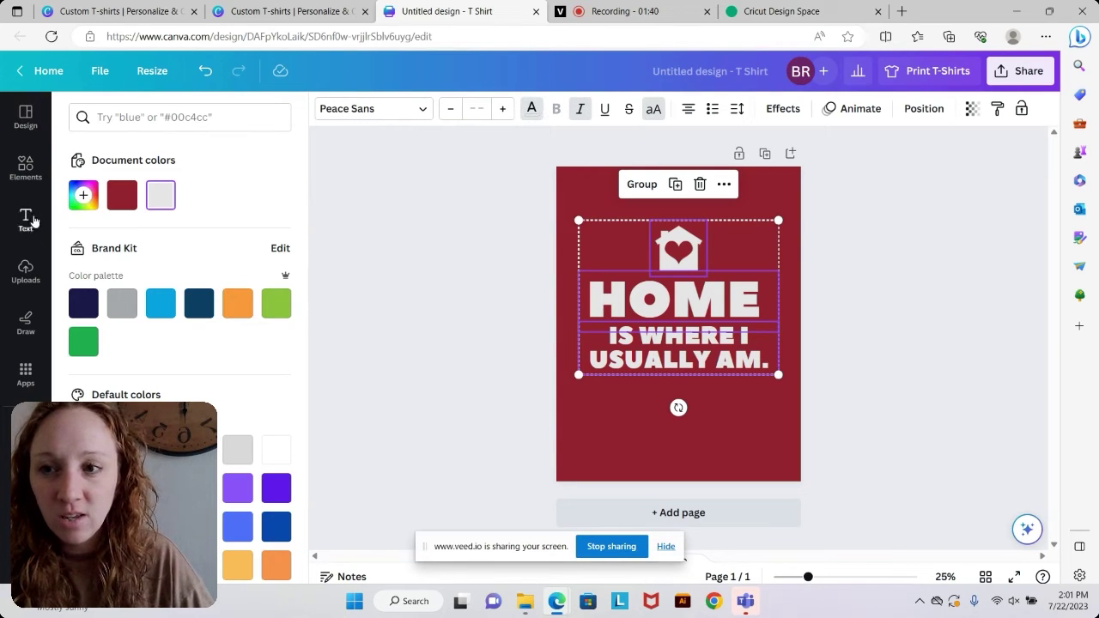
left_click(122, 195)
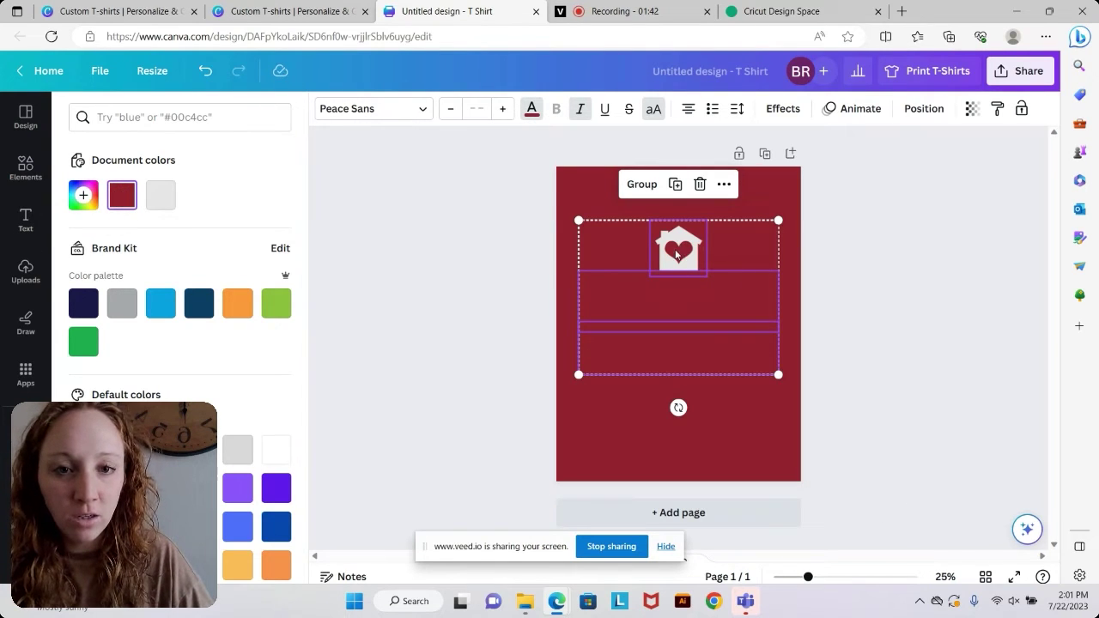
key("Escape")
Step: Make the house icon the same maroon
left_click(718, 197)
left_click(678, 249)
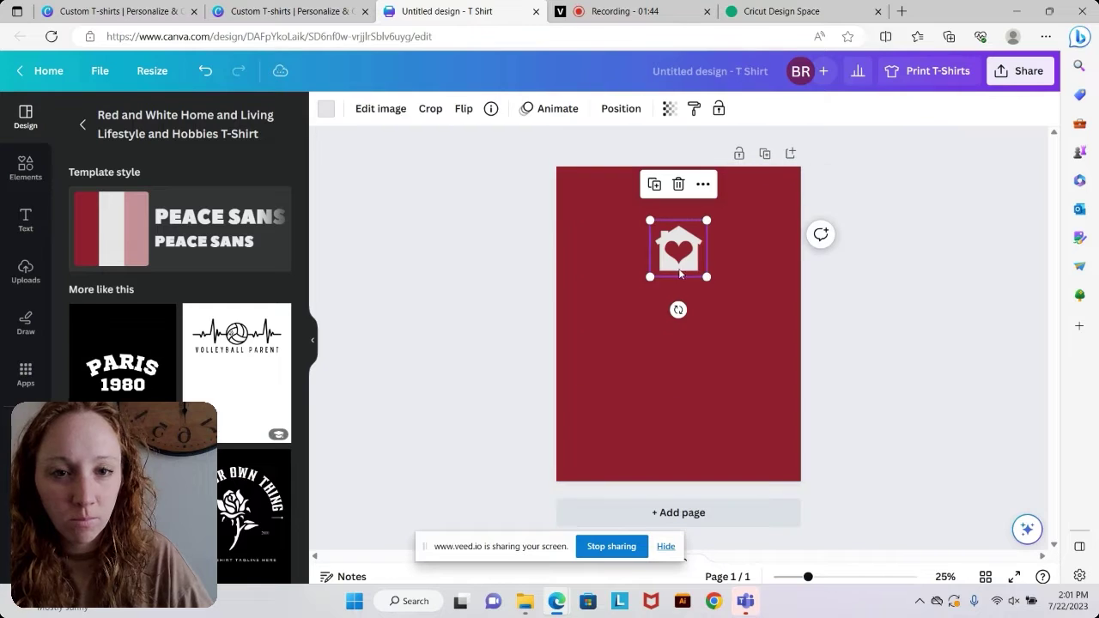
left_click(327, 109)
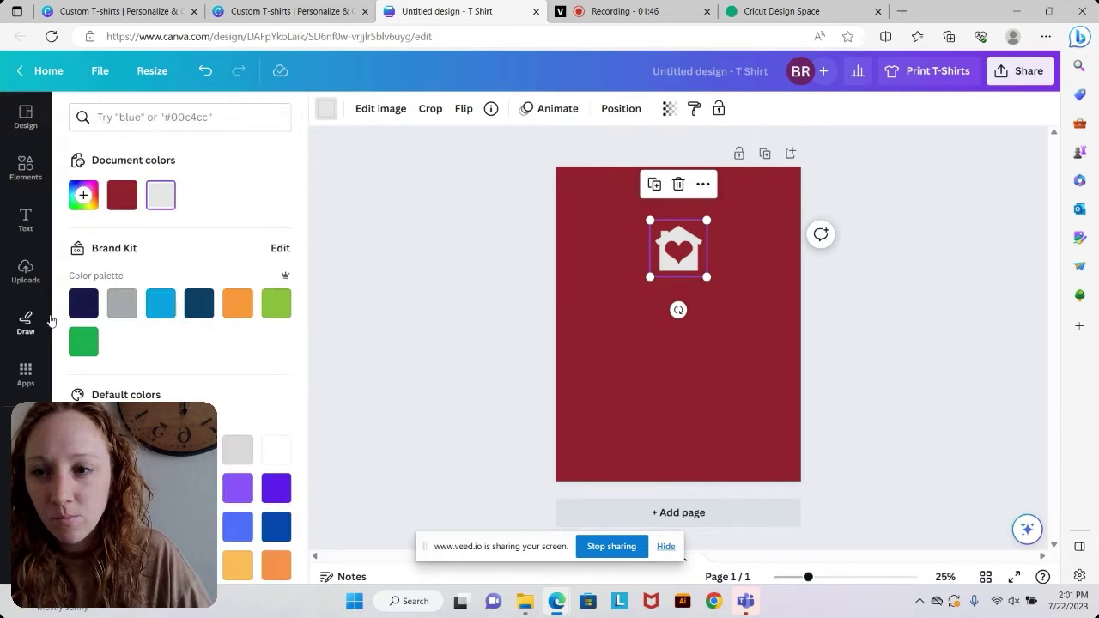
left_click(122, 195)
Step: Set the page background to white
left_click(784, 474)
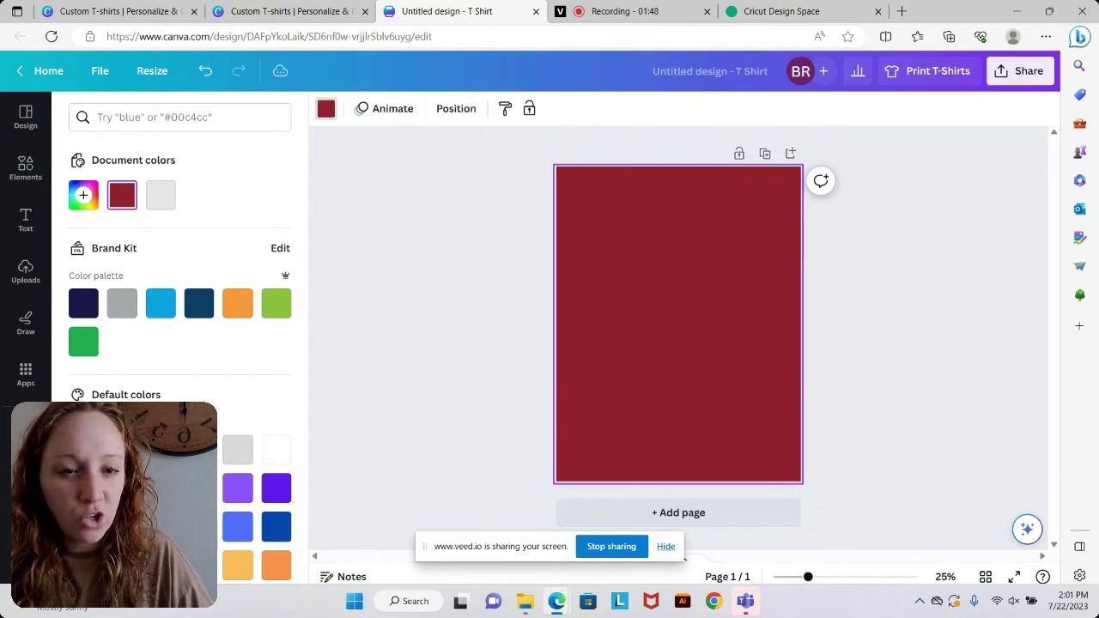
left_click(326, 108)
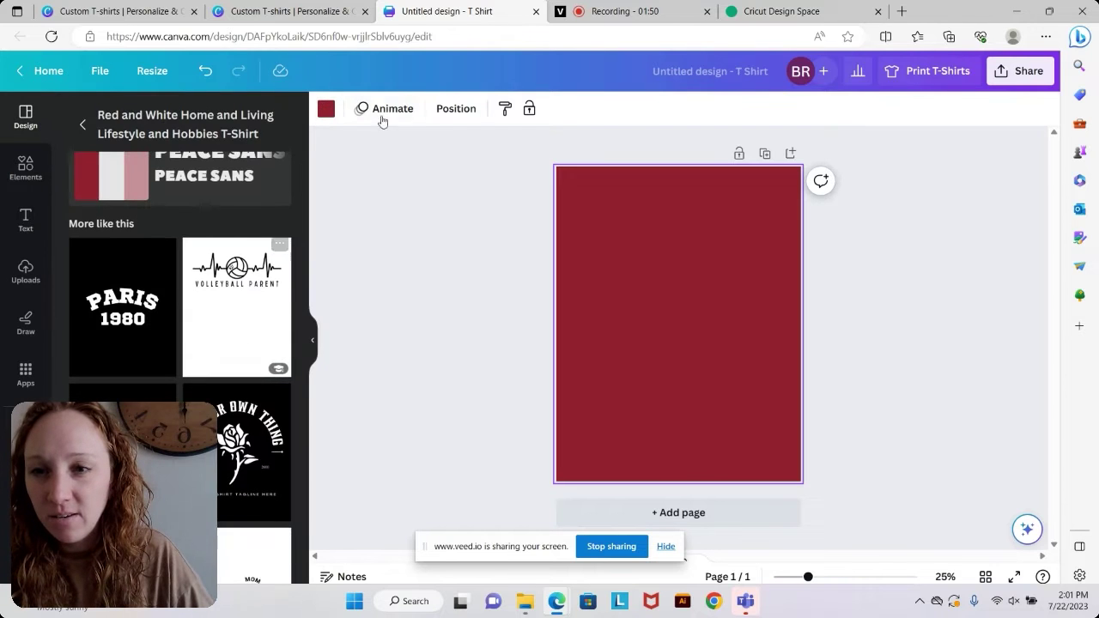
left_click(327, 109)
scroll(228, 212, "down", 3)
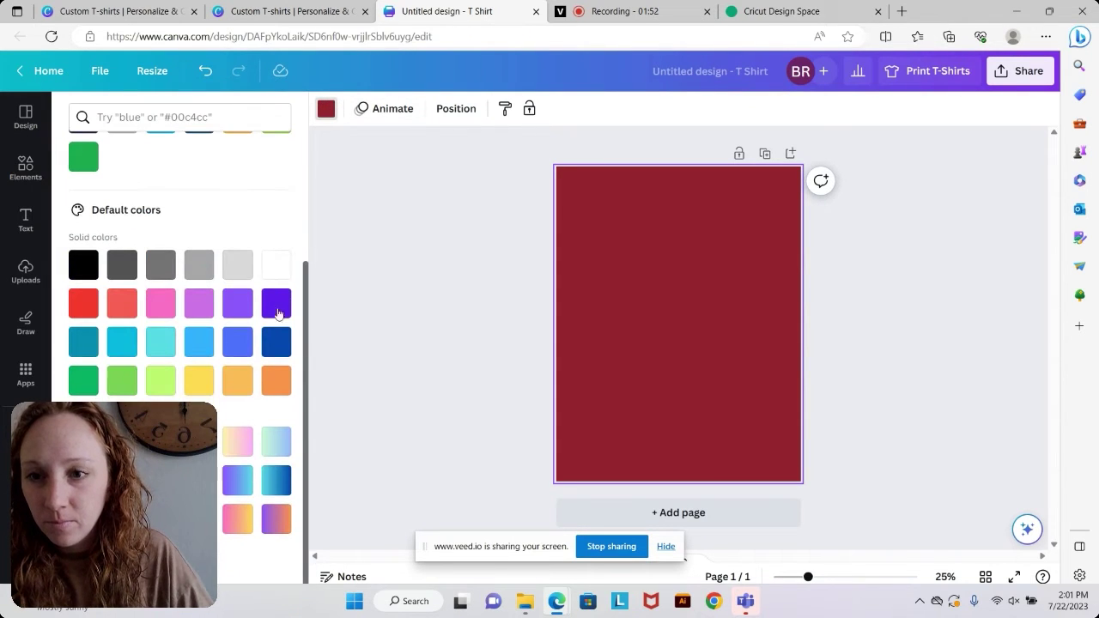
left_click(276, 265)
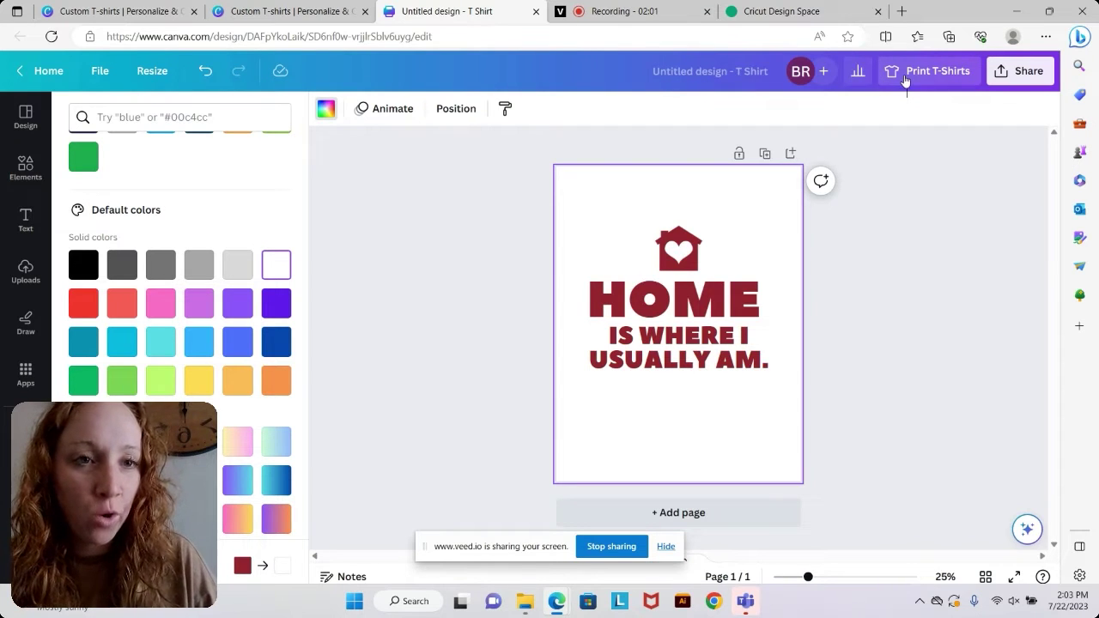
Step: Bring up Canva's Share > Download settings for the design
left_click(906, 76)
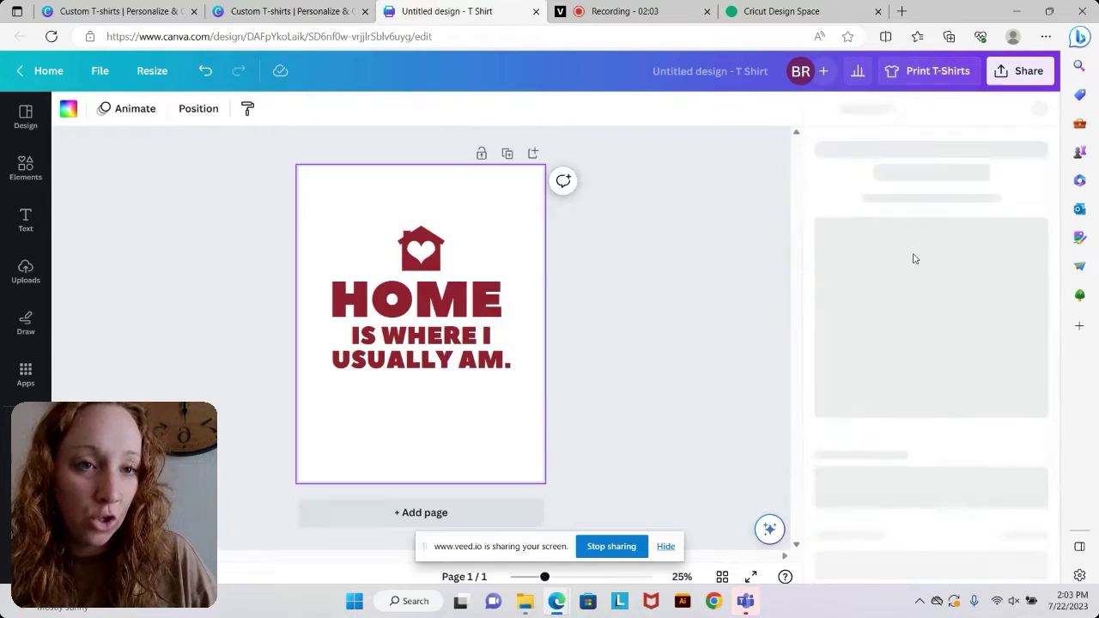
scroll(988, 404, "down", 2)
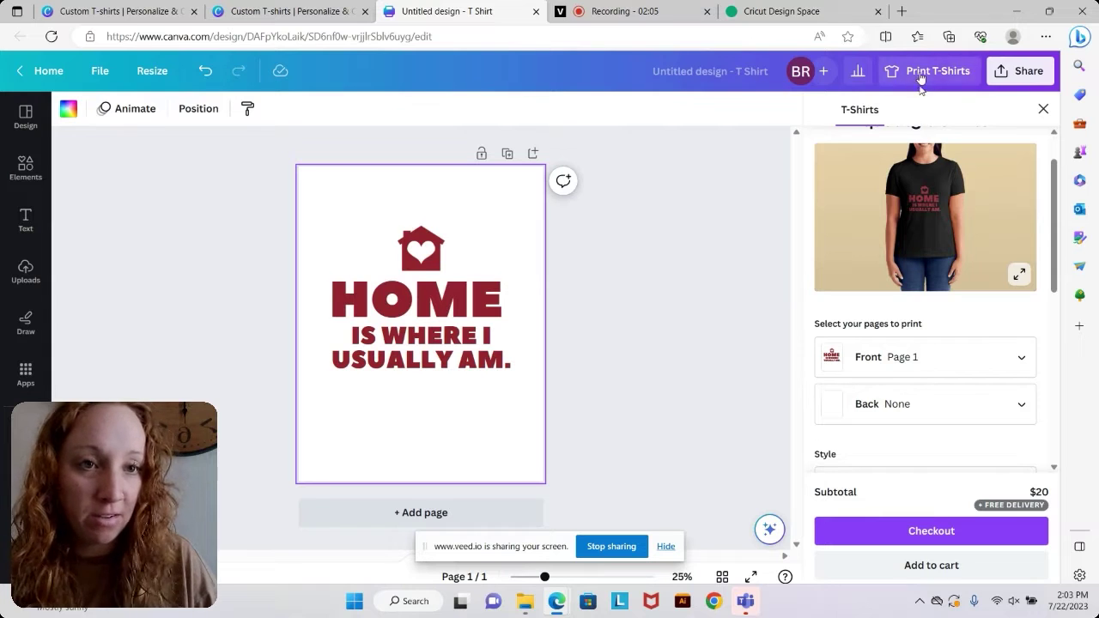
left_click(1021, 76)
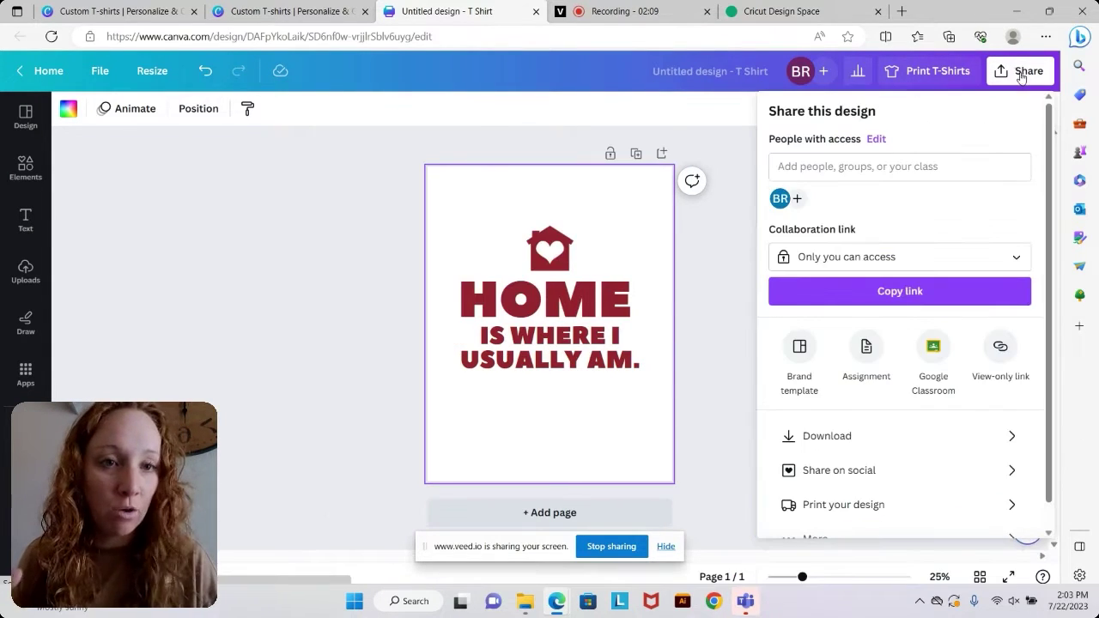
left_click(876, 438)
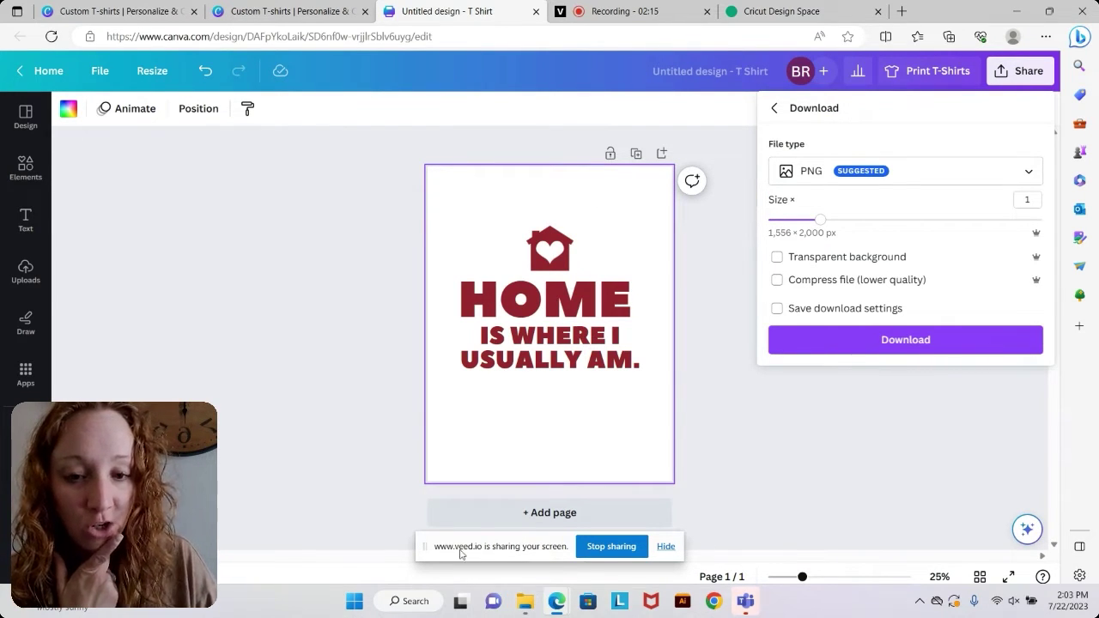
Step: Search Windows for 'cric' and launch Cricut Design Space
left_click(386, 603)
type("cric")
key("Return")
Step: Download the Canva design as a PNG file
left_click(826, 170)
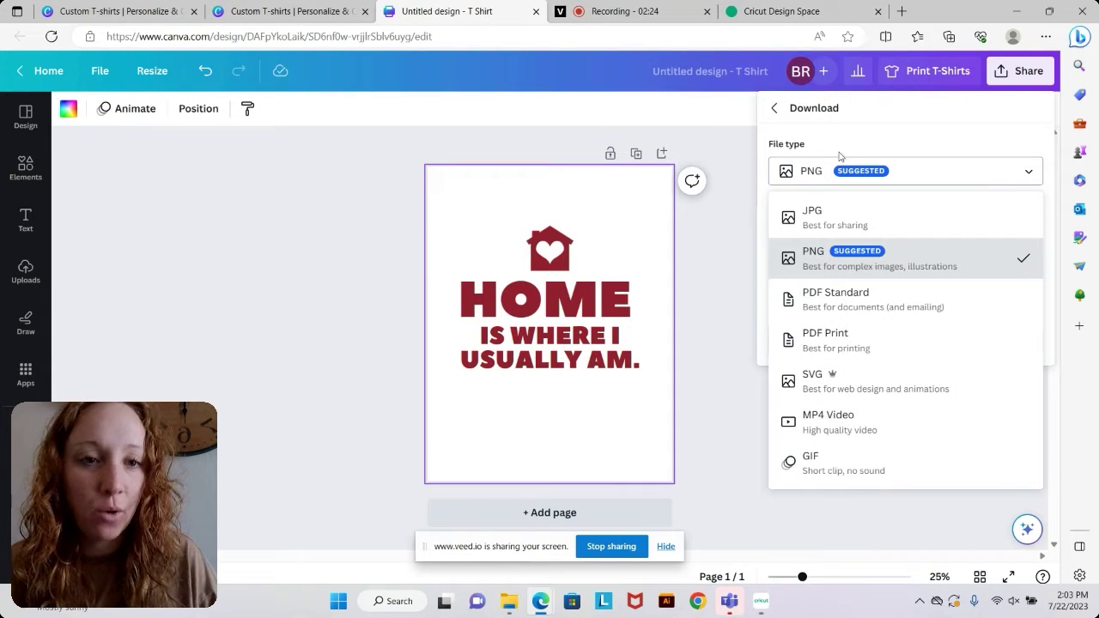
left_click(849, 266)
left_click(925, 341)
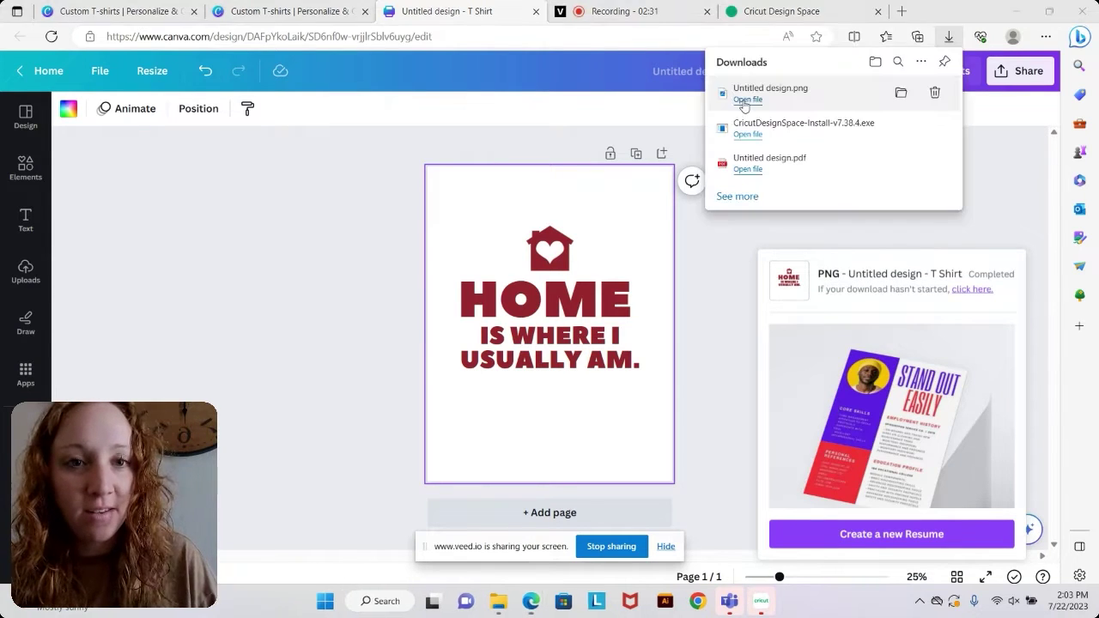
Step: View the downloaded PNG, then bring Cricut Design Space forward
left_click(813, 100)
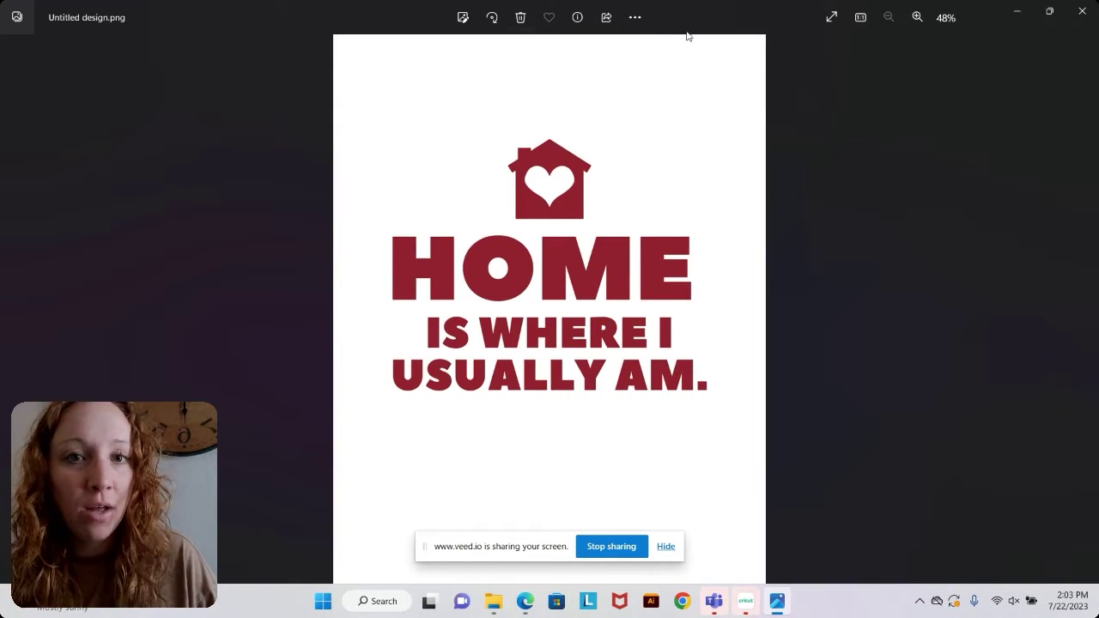
left_click(634, 19)
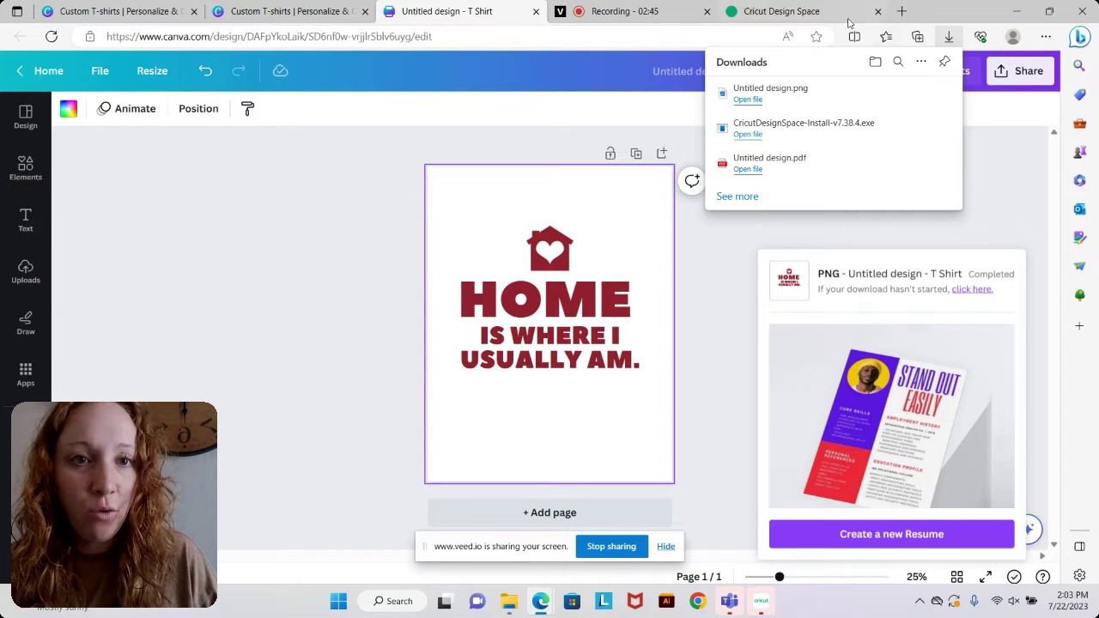
left_click(755, 13)
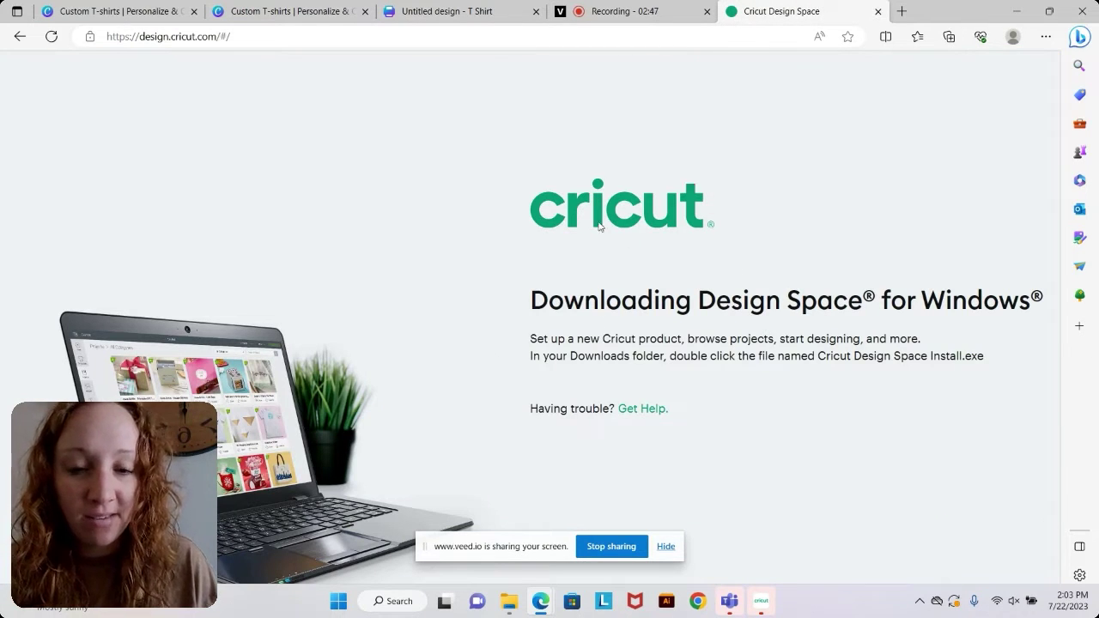
left_click(761, 599)
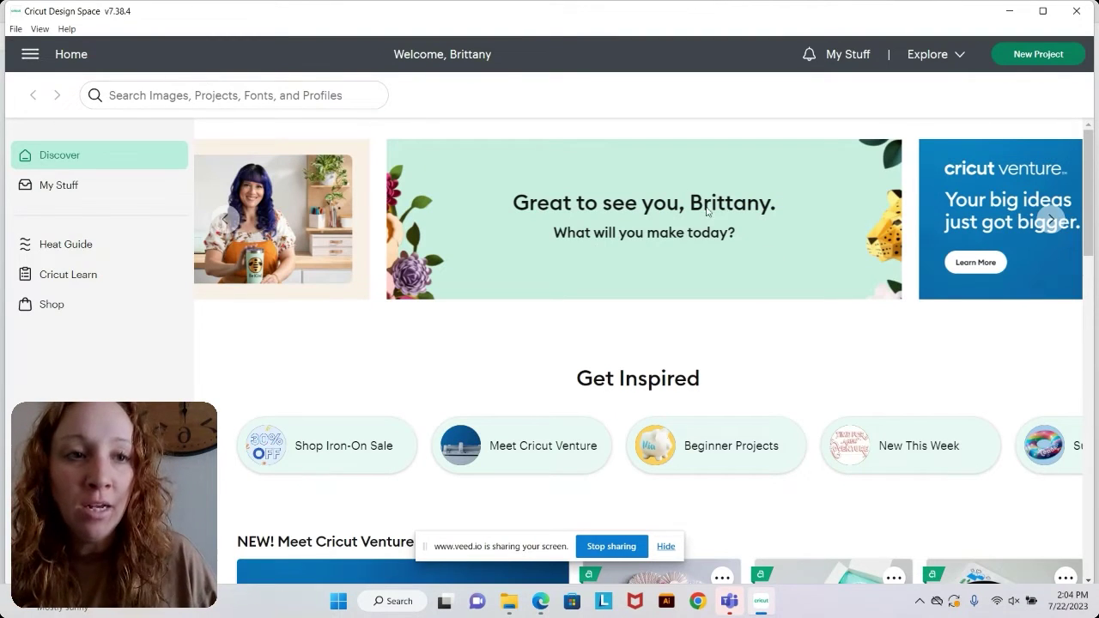
Step: Start a new blank project and browse the computer via Upload Image
left_click(1007, 59)
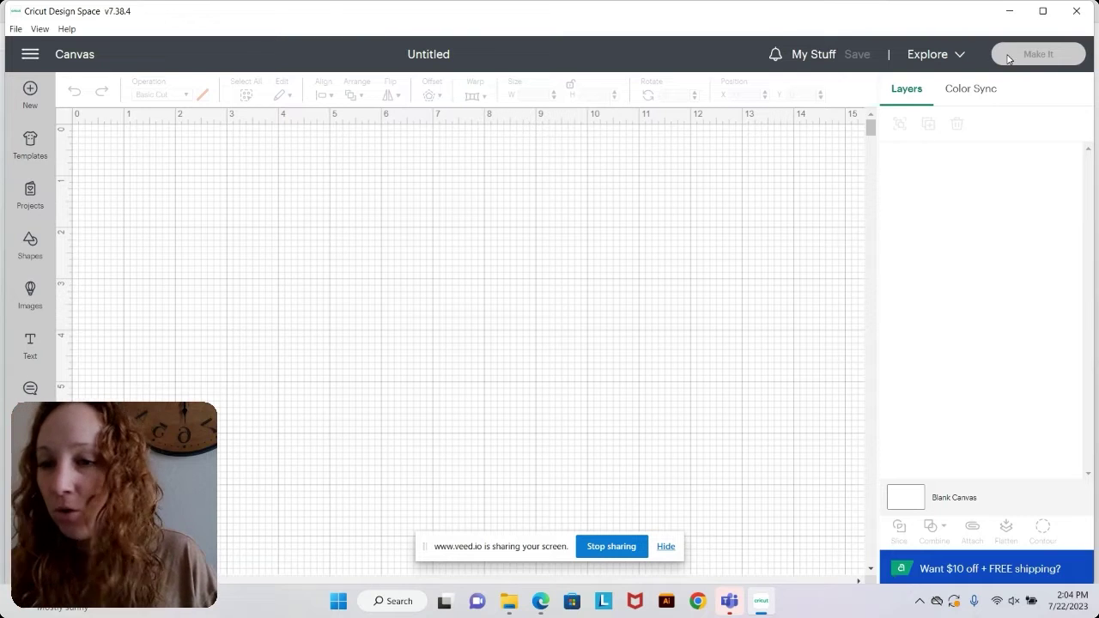
left_click(31, 437)
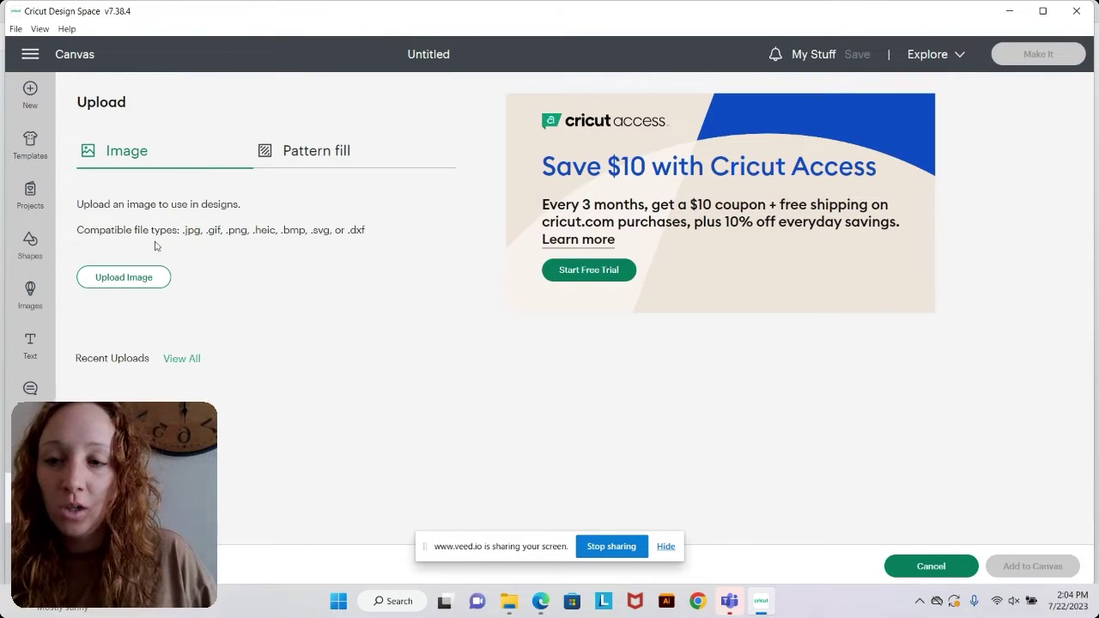
left_click(129, 280)
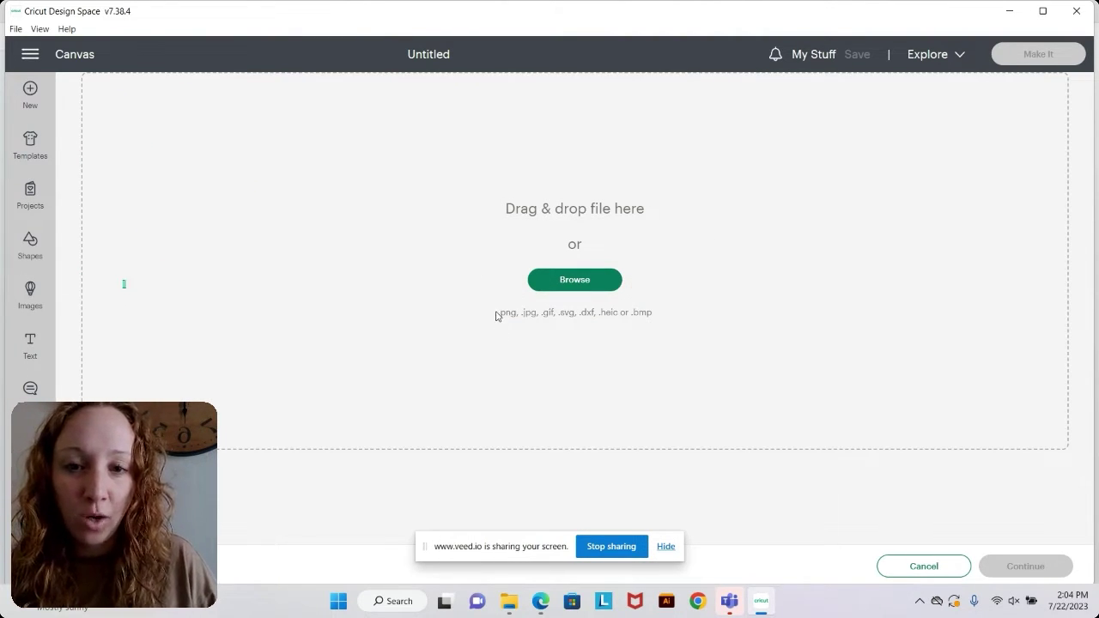
left_click_drag(495, 316, 648, 317)
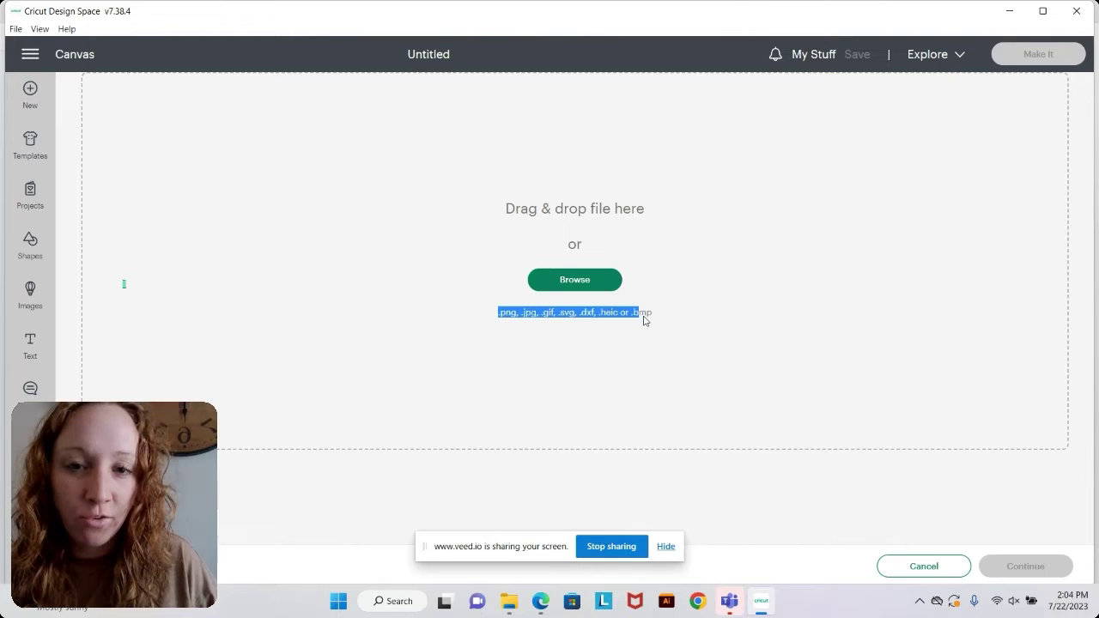
left_click(599, 277)
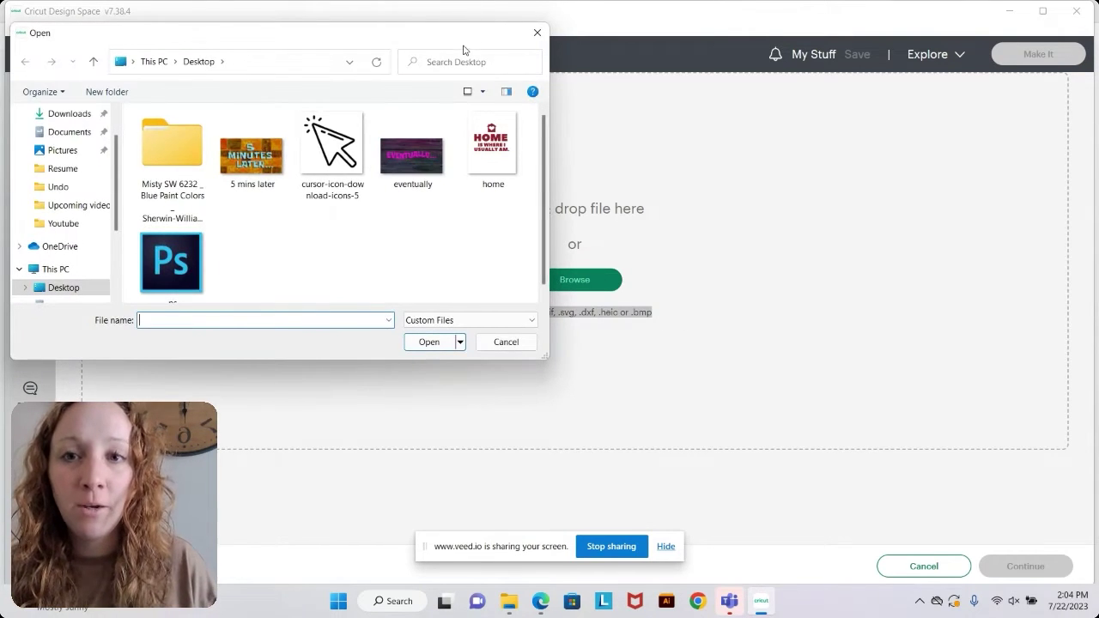
Step: Load the 'home' image from the Desktop and mark it as Simple
double_click(493, 144)
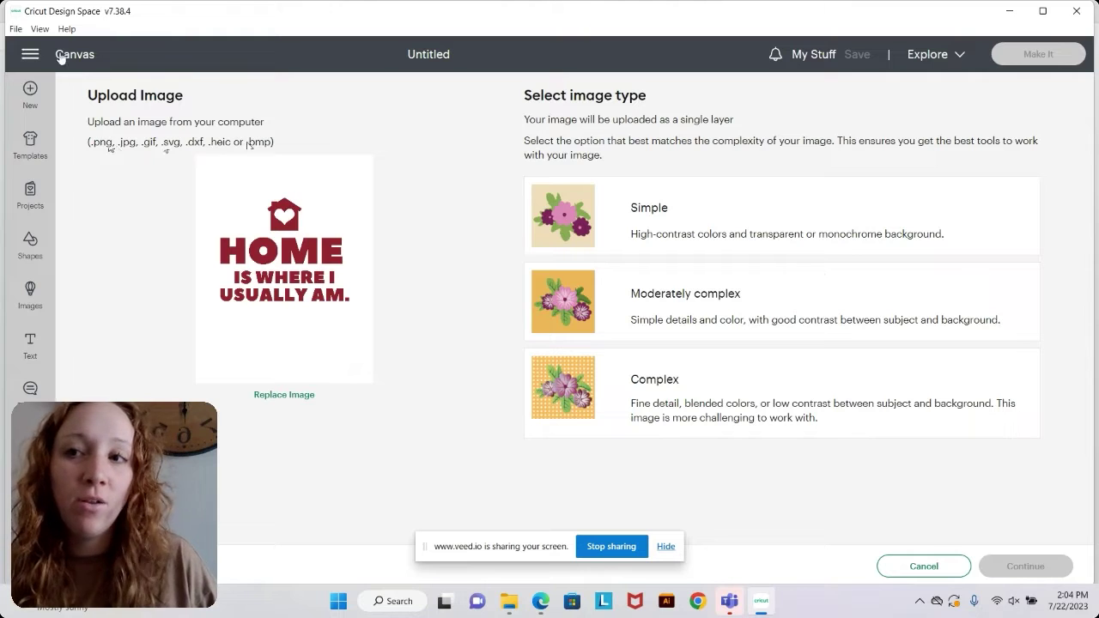
left_click_drag(184, 142, 156, 146)
left_click(221, 153)
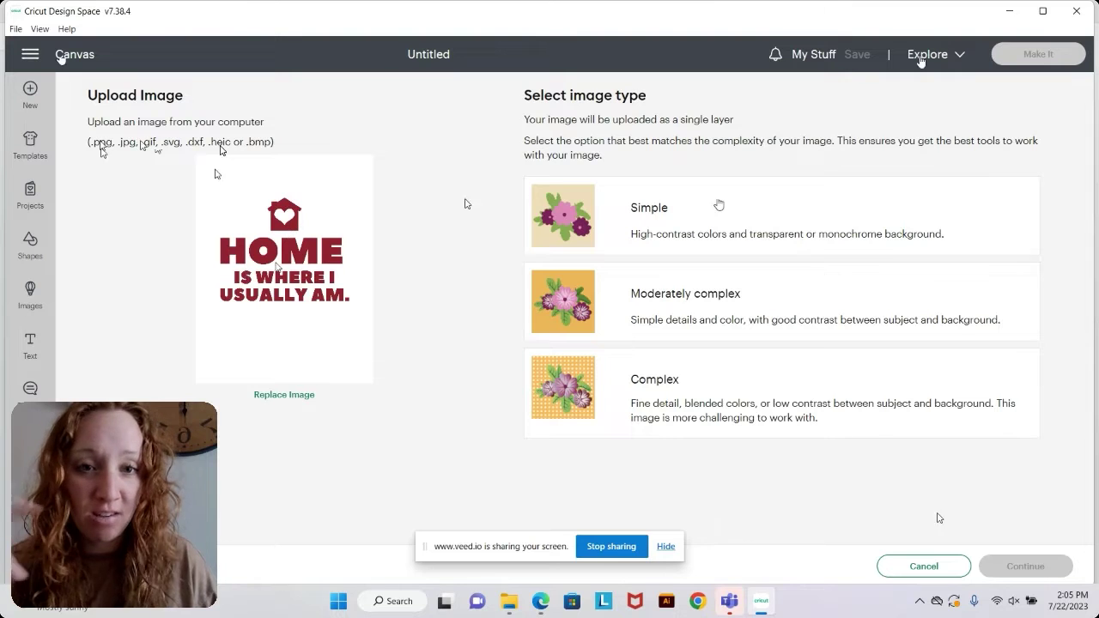
left_click(760, 246)
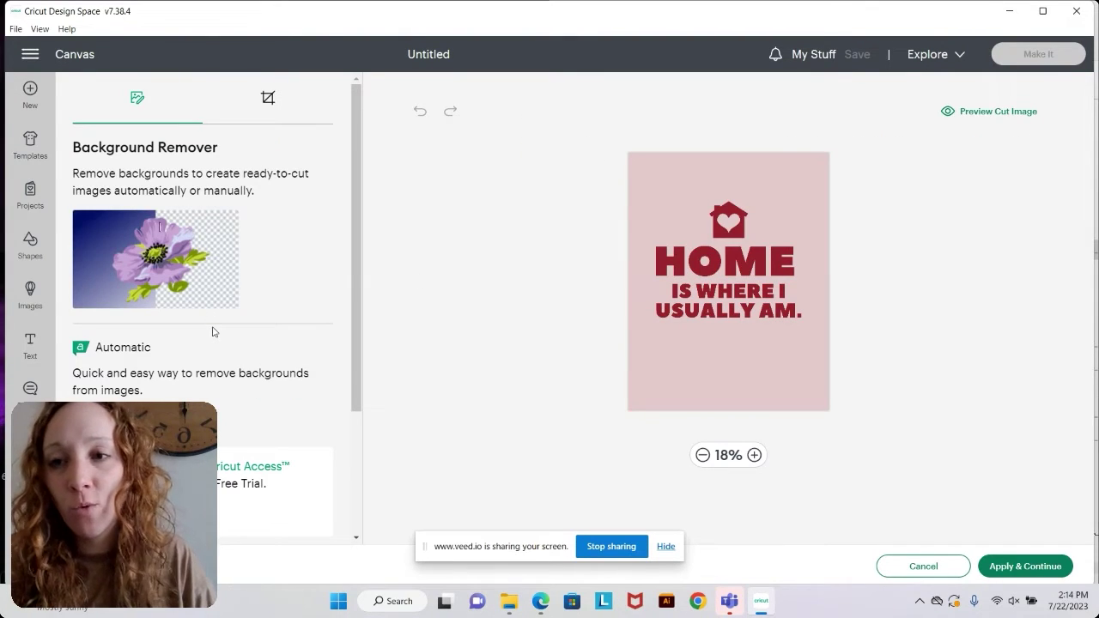
Step: Erase the pink background to transparent, check edges zoomed in, and apply
scroll(213, 332, "down", 2)
scroll(213, 331, "down", 2)
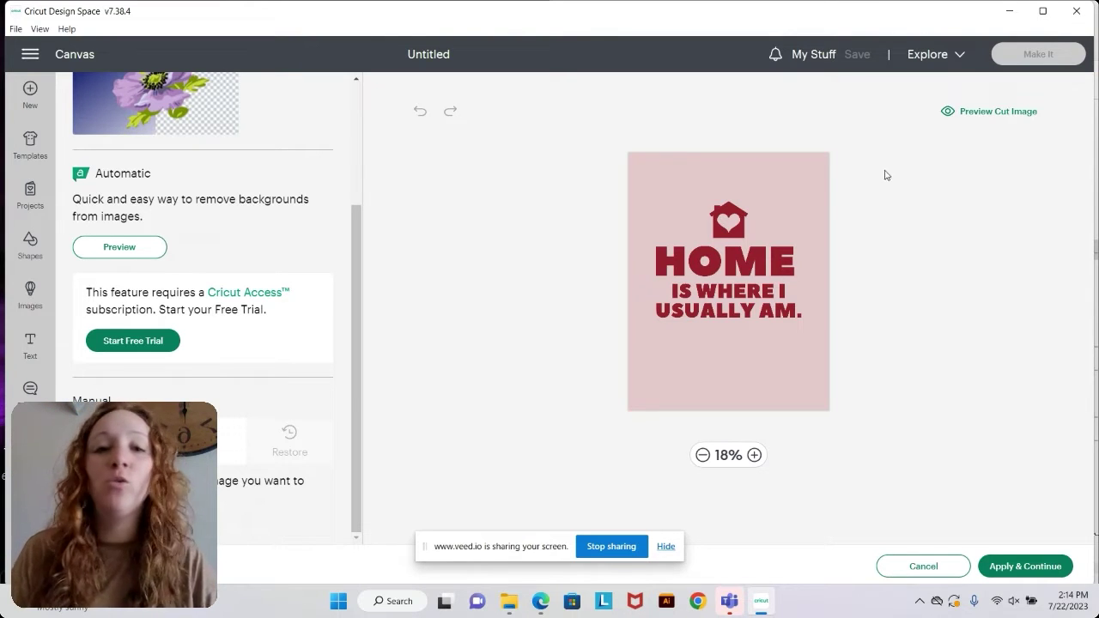
left_click(723, 240)
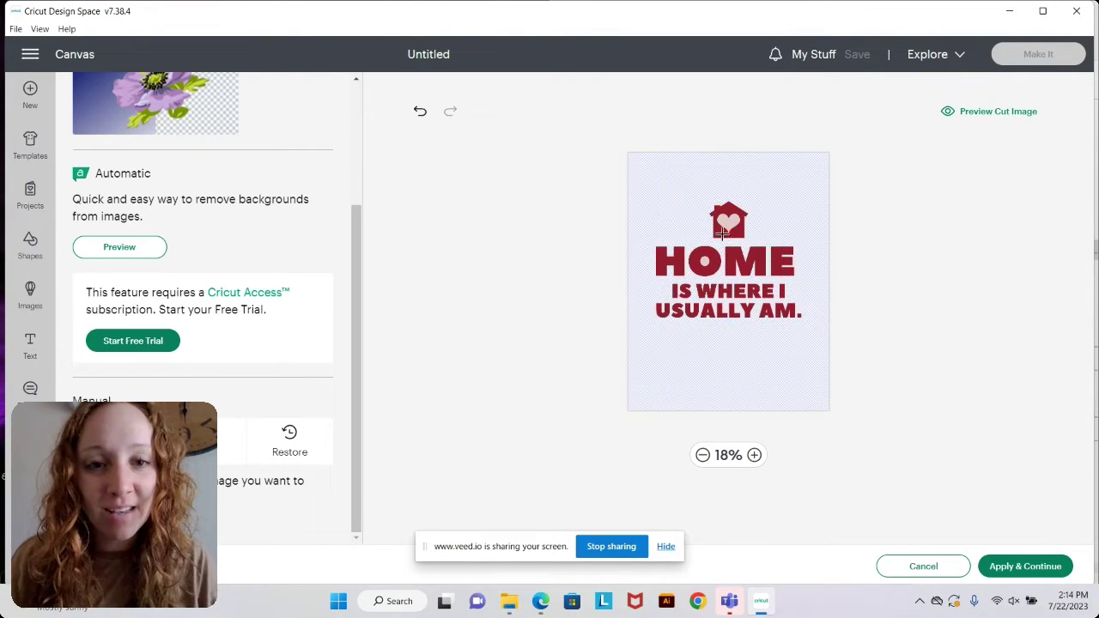
left_click(753, 455)
scroll(806, 273, "down", 3)
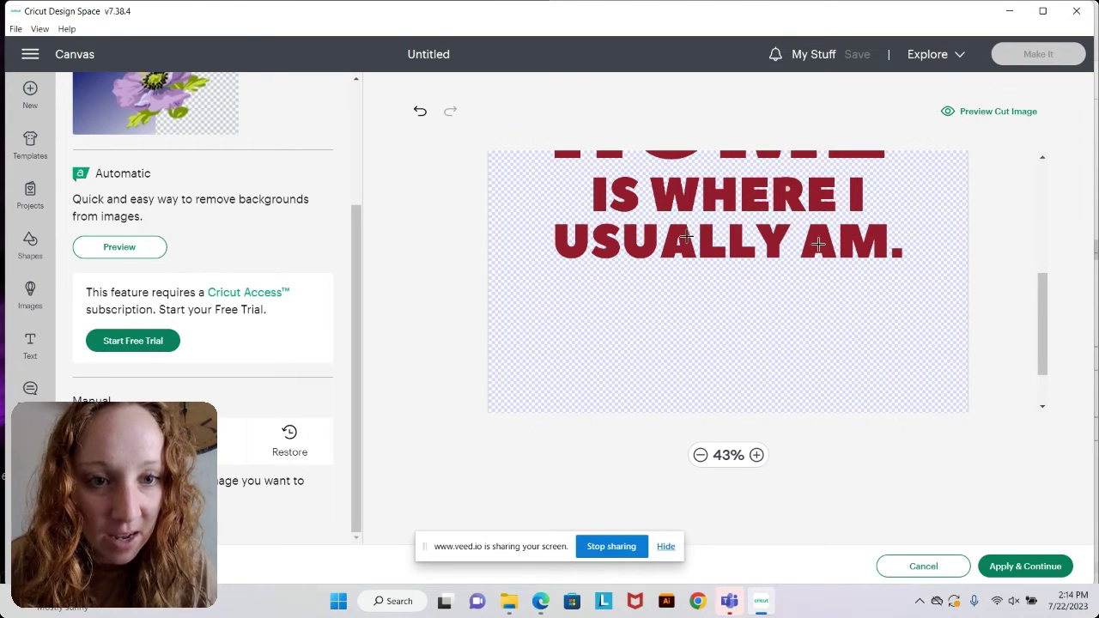
scroll(829, 316, "up", 3)
scroll(829, 316, "down", 3)
scroll(830, 303, "up", 3)
left_click(1018, 567)
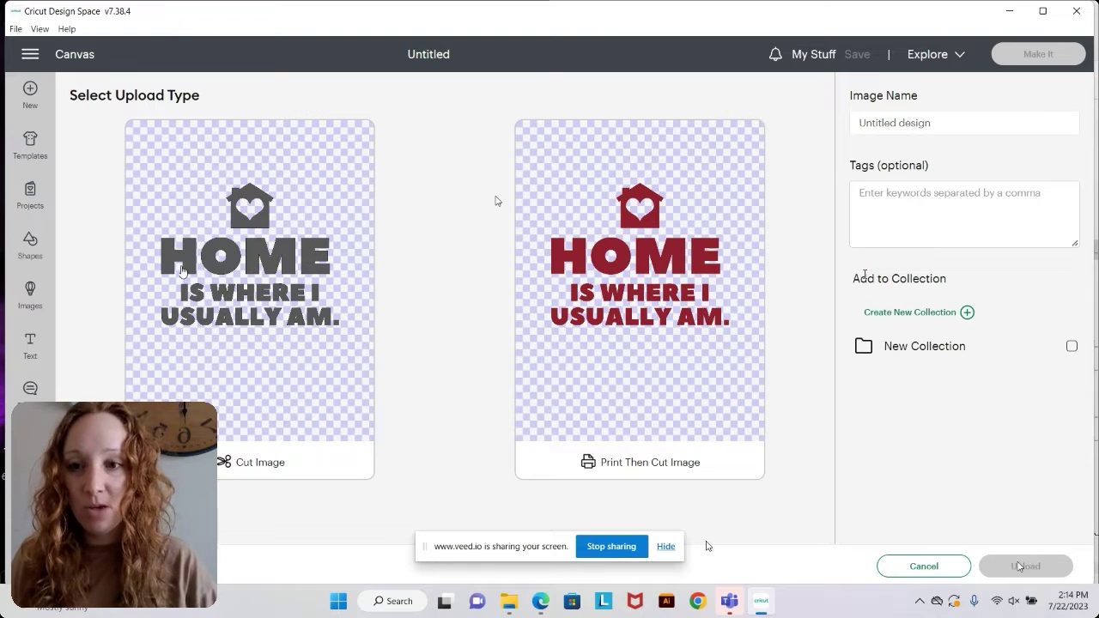
Step: Upload the HOME design as a Cut Image and select it in Recent Uploads
left_click(244, 174)
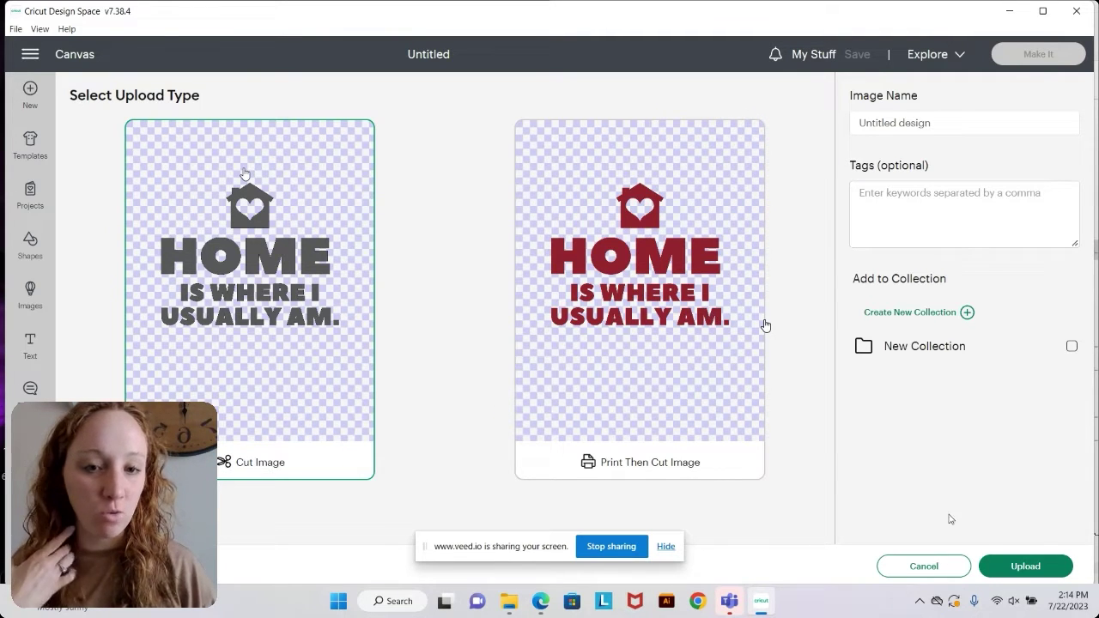
left_click(1023, 569)
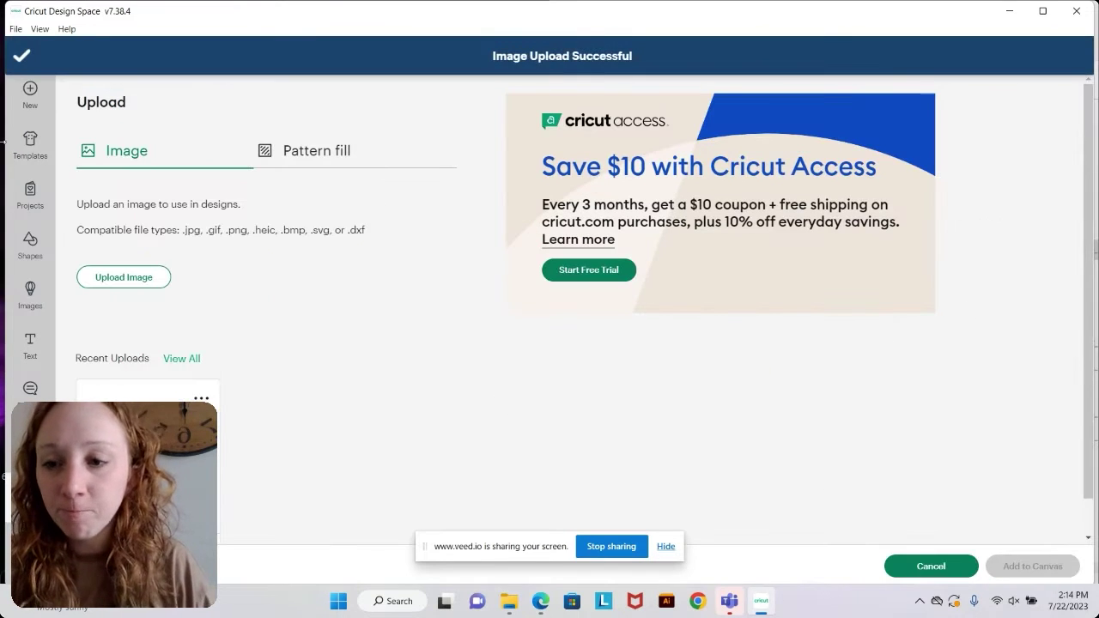
scroll(250, 389, "down", 1)
left_click(158, 388)
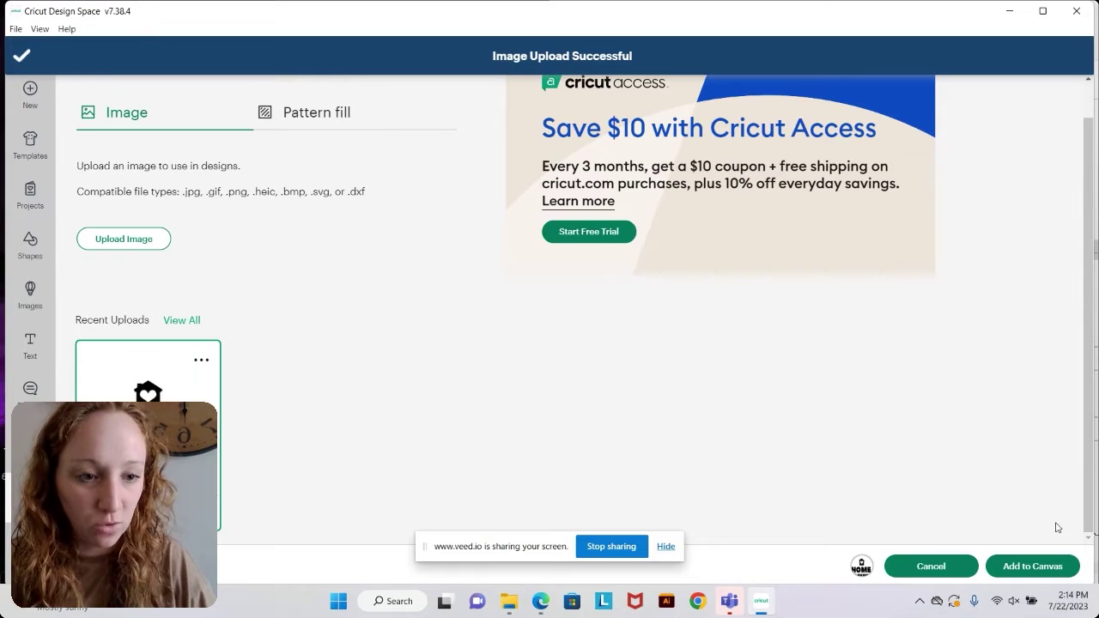
Step: Add the uploaded HOME design to the canvas
left_click(1027, 565)
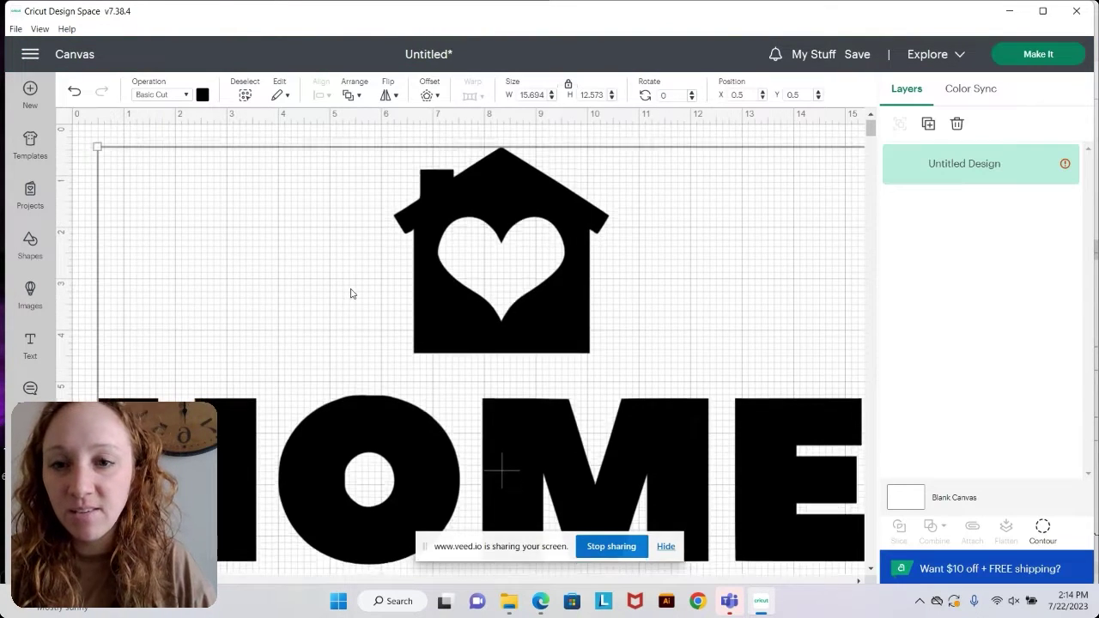
scroll(350, 294, "down", 5)
scroll(350, 285, "up", 3)
scroll(351, 287, "up", 2)
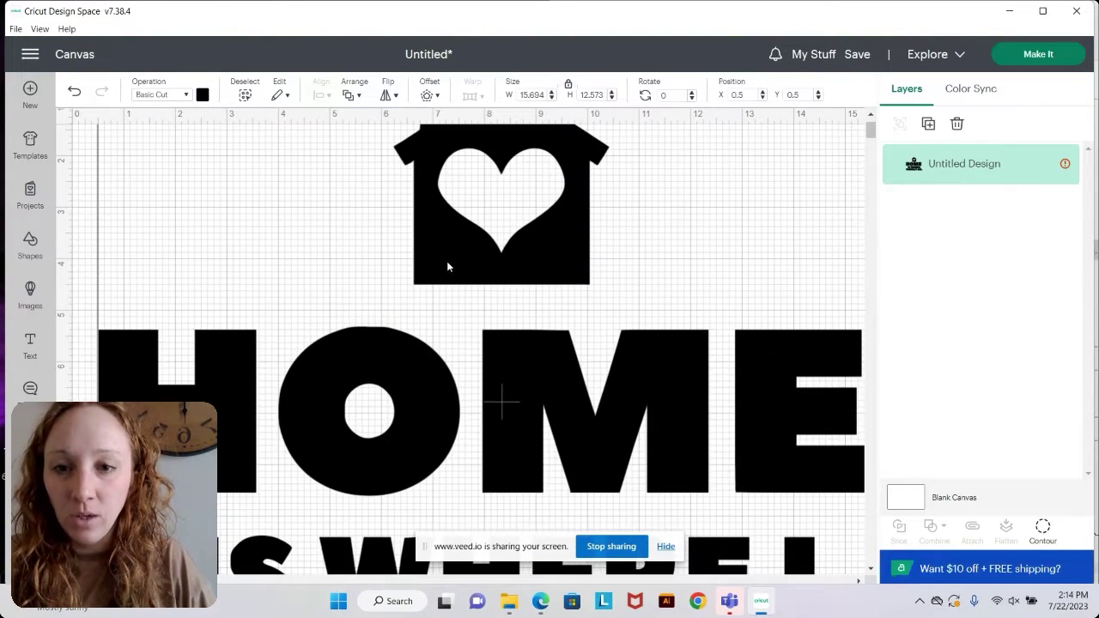
scroll(632, 429, "down", 3)
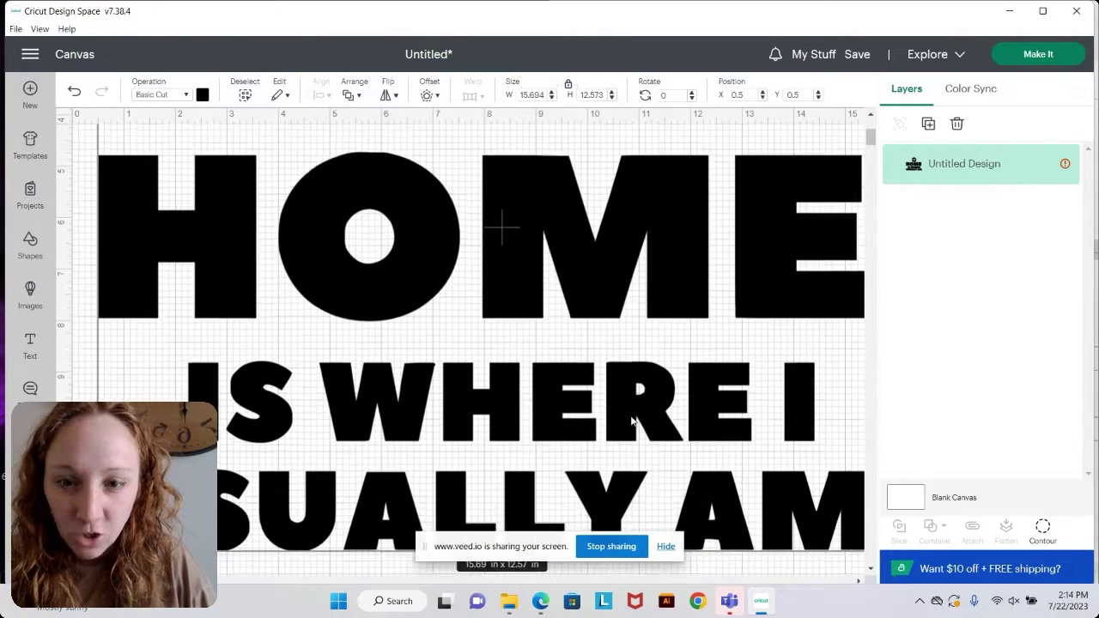
scroll(633, 429, "down", 3)
scroll(630, 425, "up", 7)
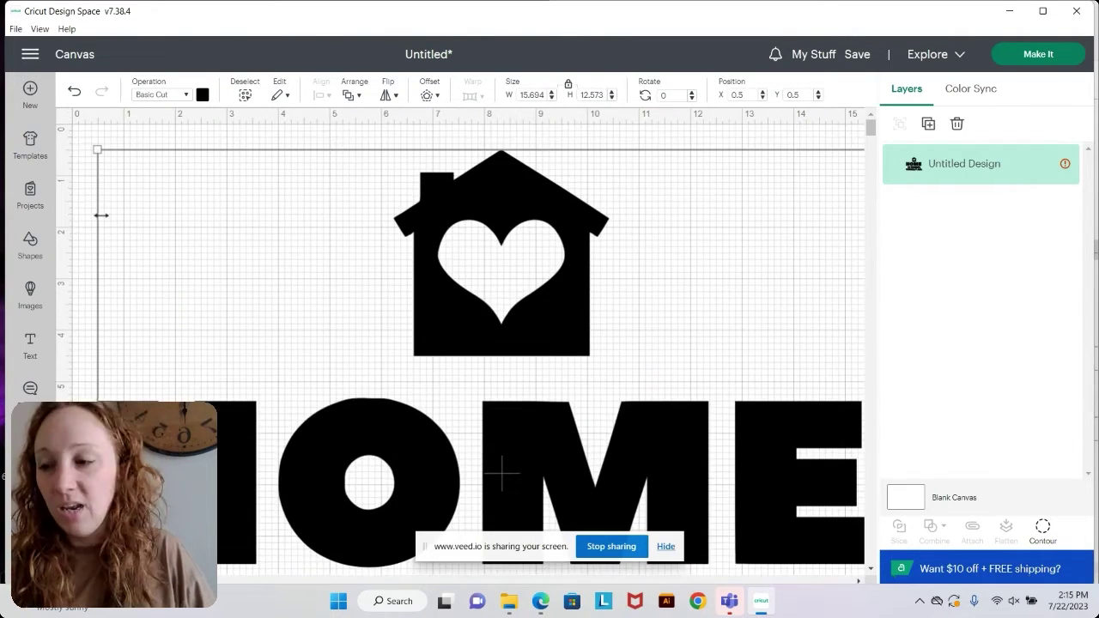
scroll(314, 225, "down", 1)
scroll(314, 226, "right", 1)
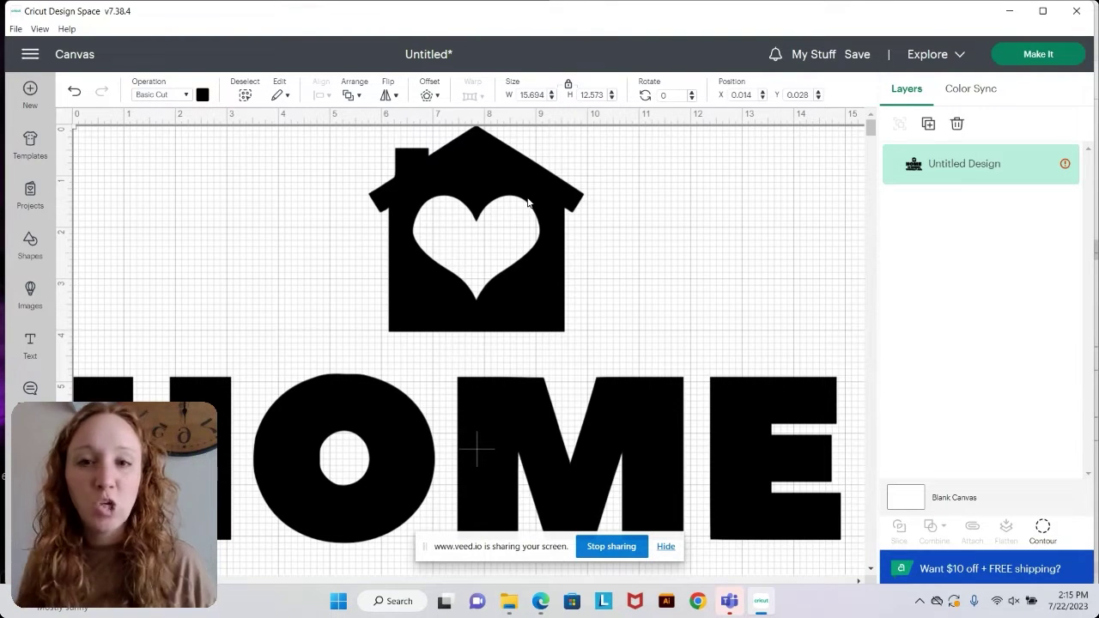
scroll(509, 210, "down", 5)
scroll(532, 219, "down", 5)
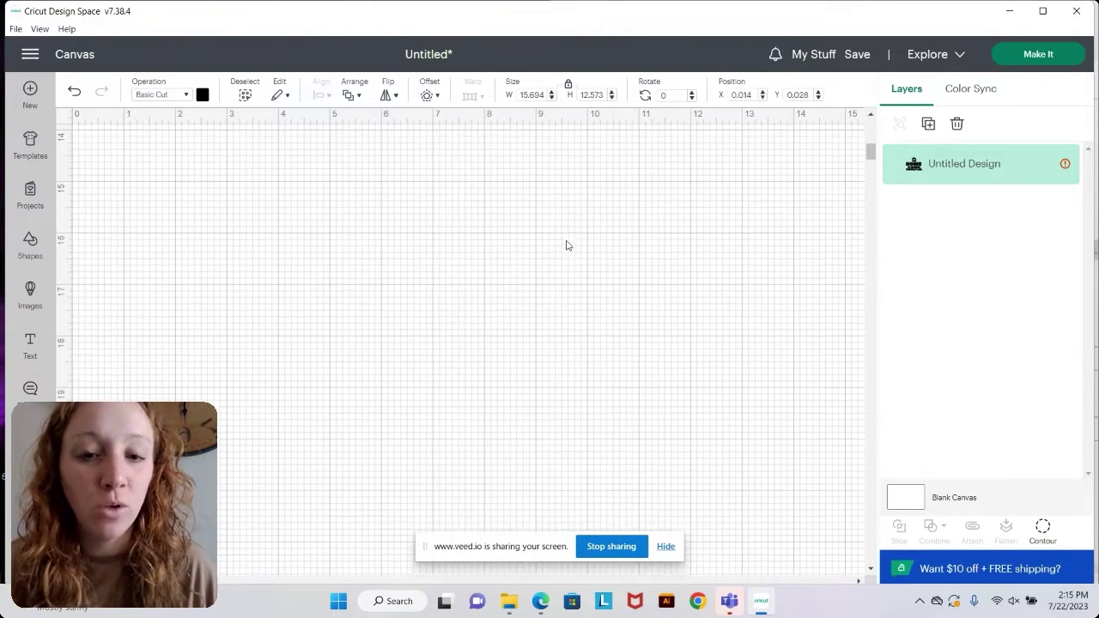
scroll(570, 248, "up", 4)
scroll(568, 249, "up", 2)
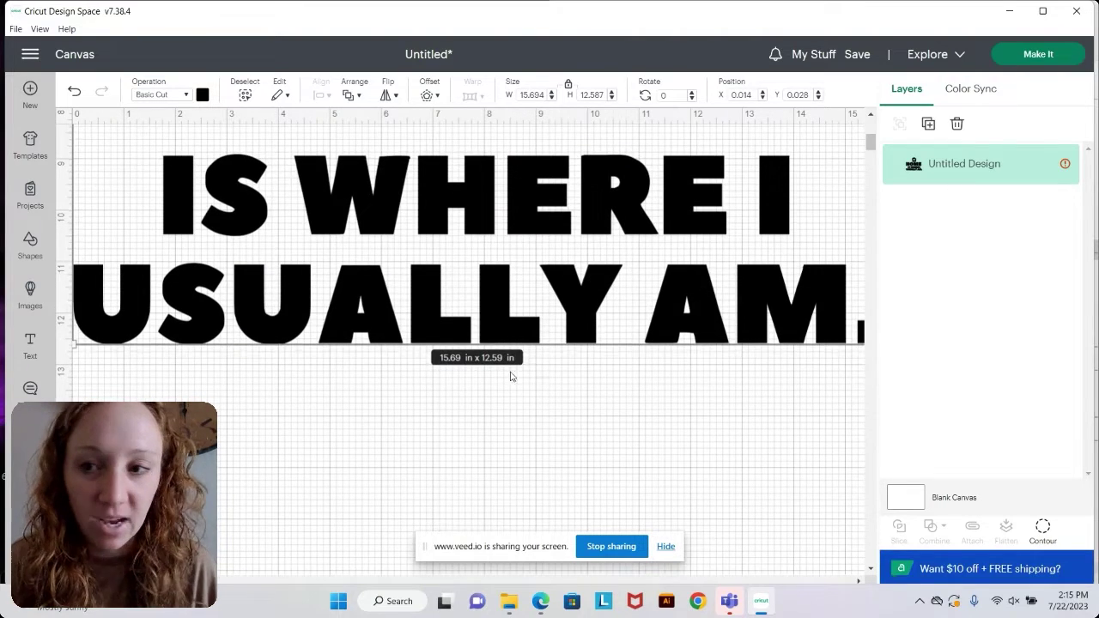
scroll(294, 362, "down", 2)
scroll(86, 262, "down", 1)
scroll(437, 258, "down", 5)
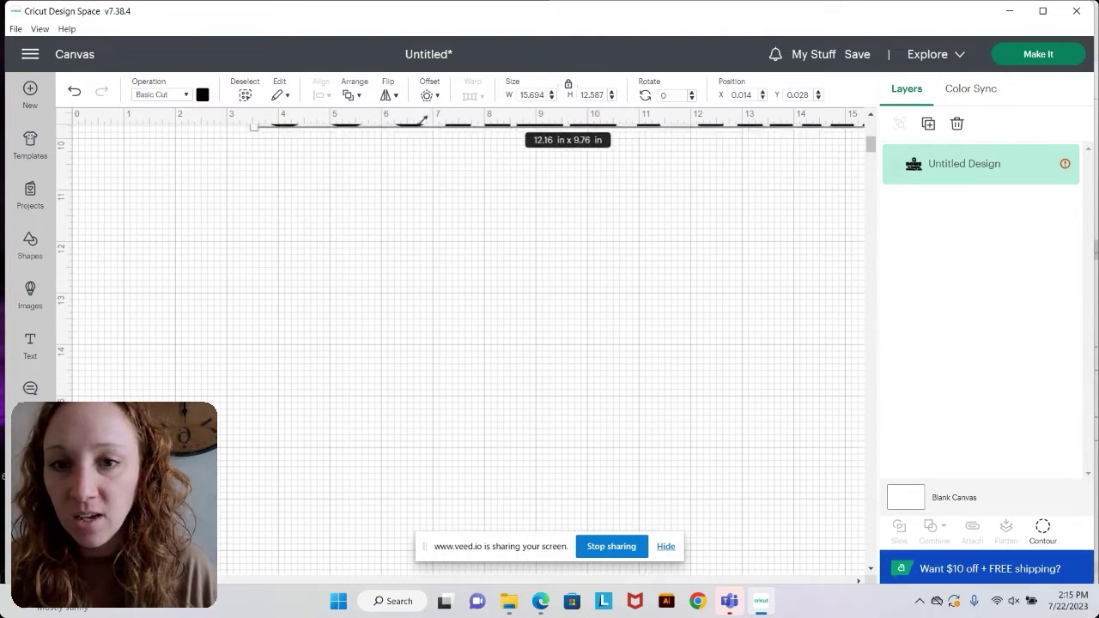
scroll(515, 258, "up", 8)
scroll(645, 409, "down", 6)
Step: Resize the design to about 3.98 x 3.19 inches
left_click_drag(691, 333, 485, 166)
scroll(407, 242, "up", 8)
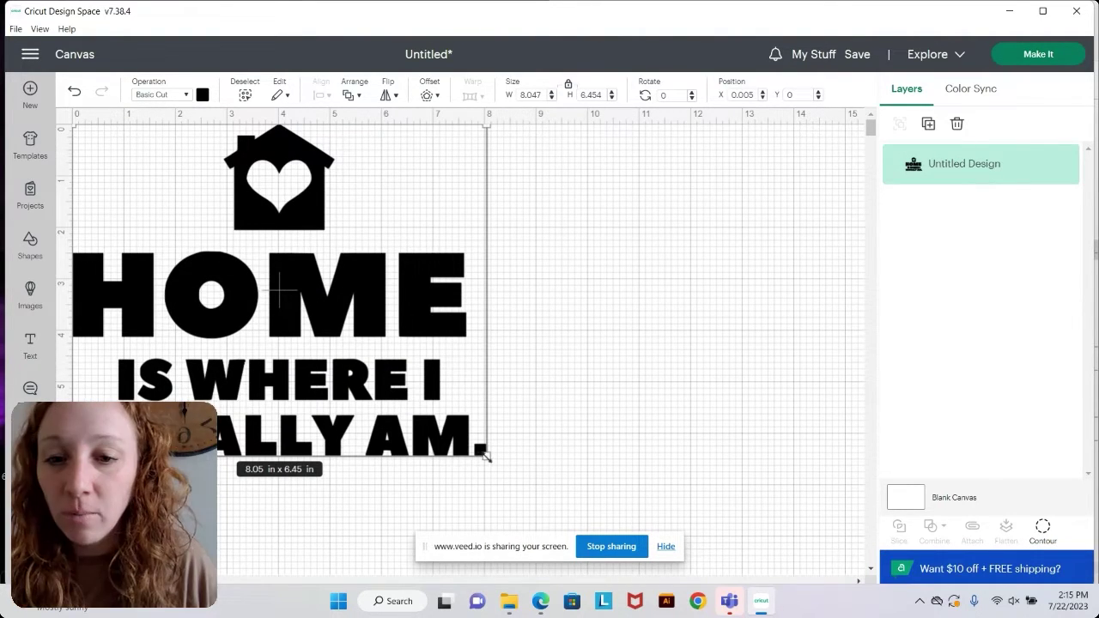
left_click_drag(475, 437, 276, 288)
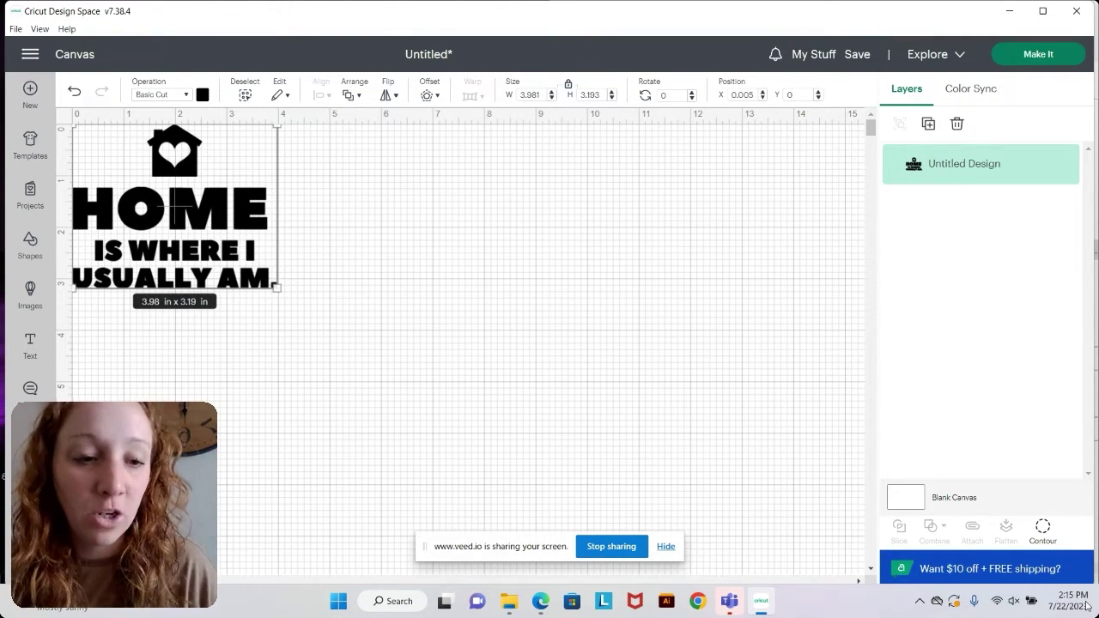
Step: Send the design to Make It on a 12 x 12 in mat and continue
left_click(1028, 55)
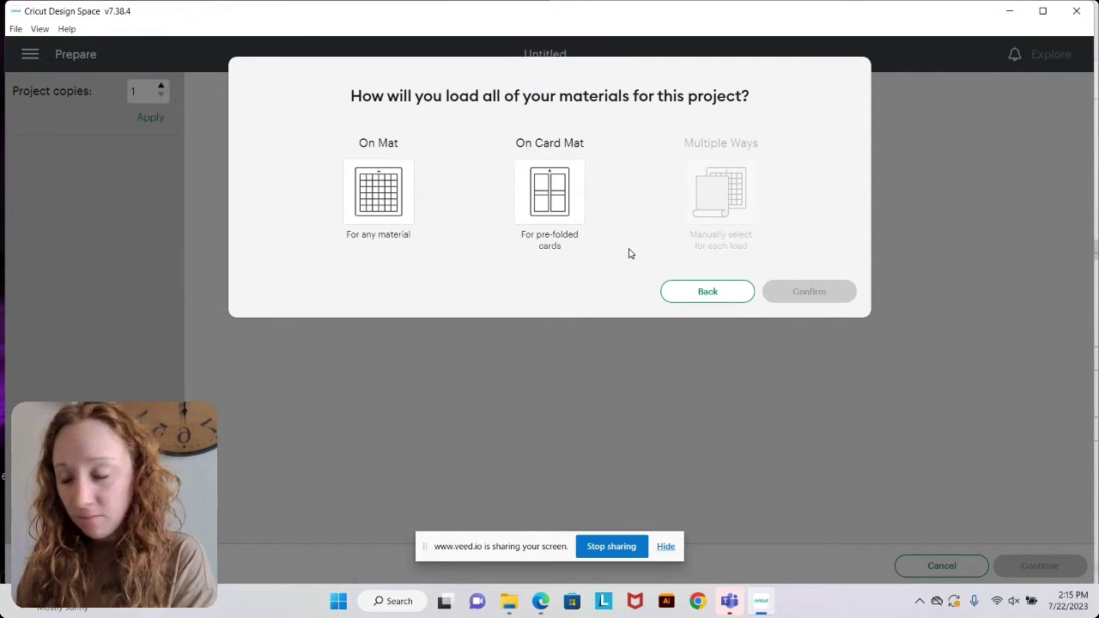
left_click(381, 198)
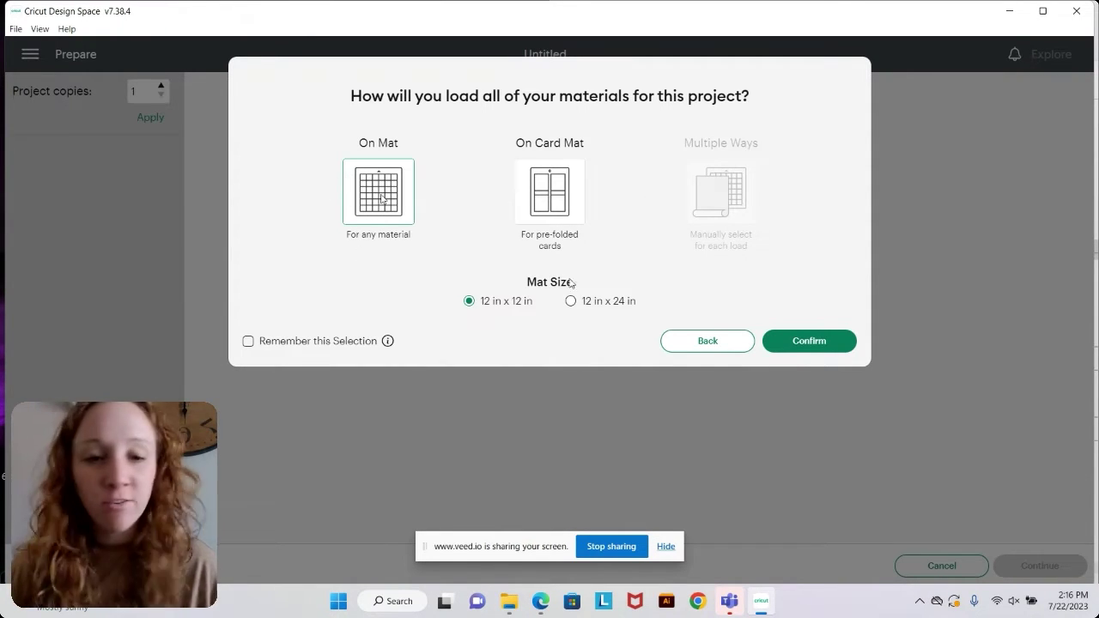
left_click(820, 343)
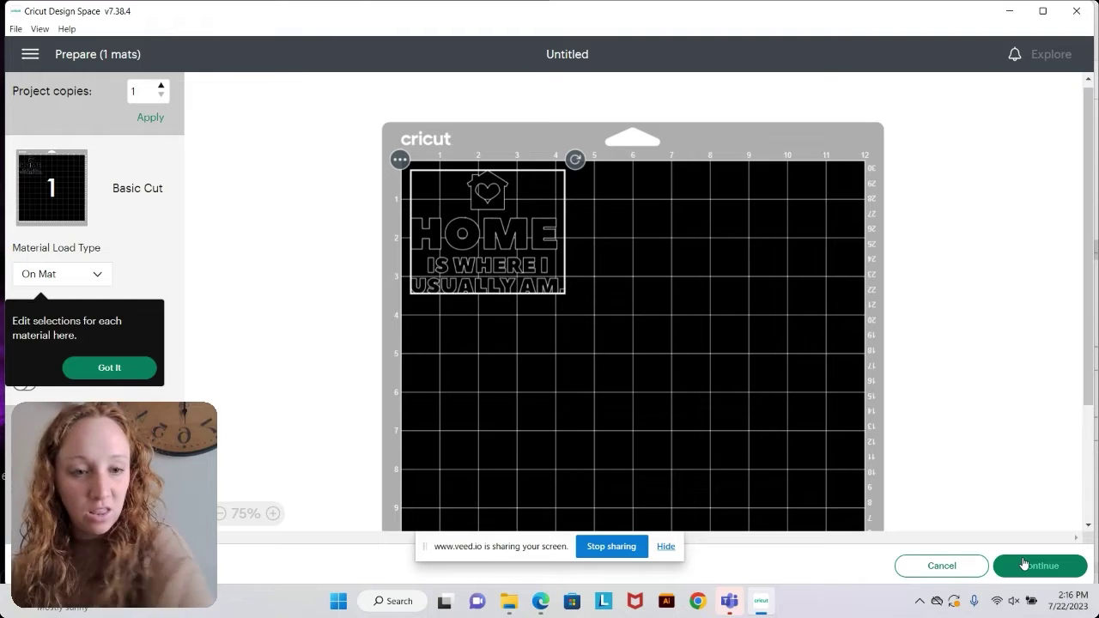
left_click(1024, 569)
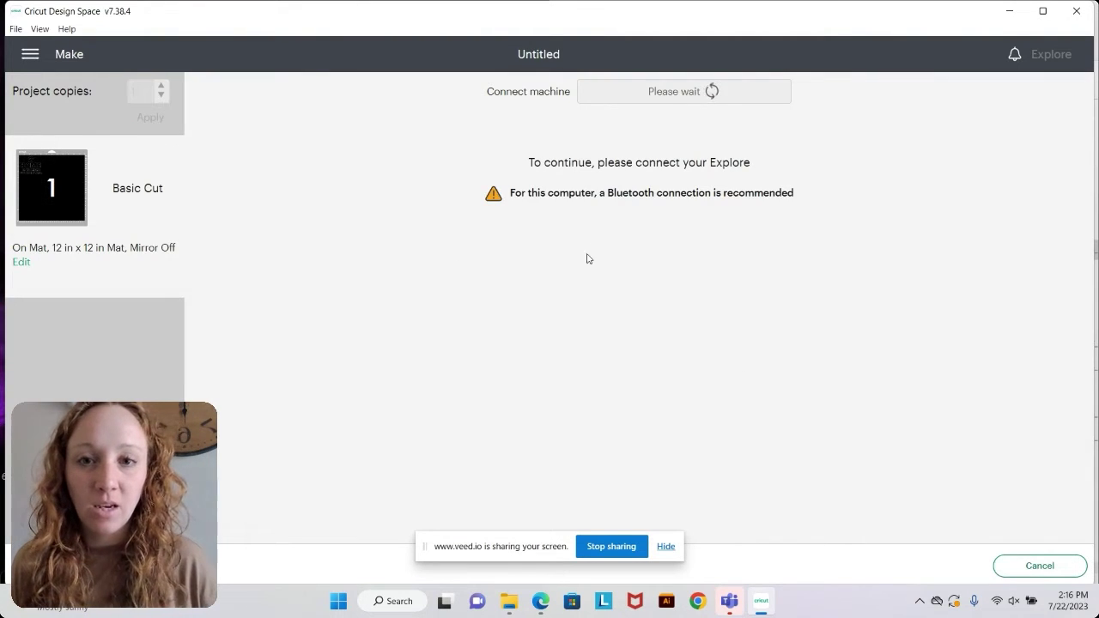